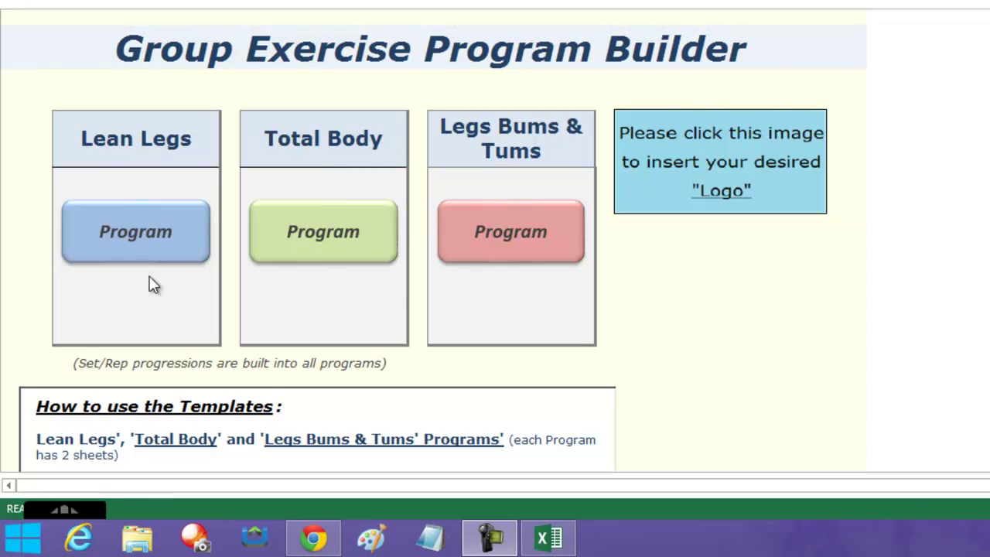
# Open the Lean Legs program sheet from the homepage and look over its empty exercise tables
pyautogui.click(136, 237)
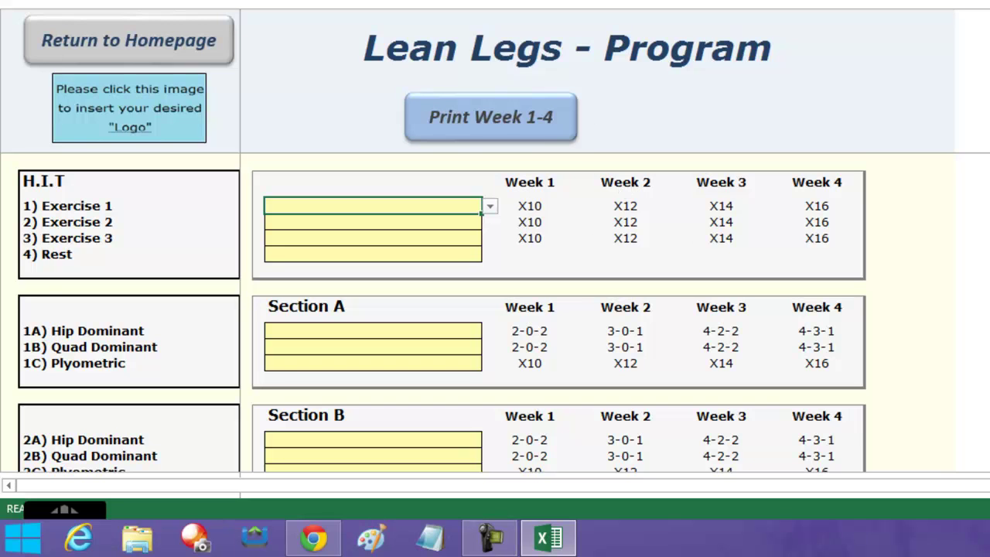
pyautogui.scroll(-2, 495, 309)
pyautogui.scroll(2, 496, 310)
# Fill the three H.I.T exercise slots with High knees, Jump squats and Power jacks
pyautogui.click(490, 209)
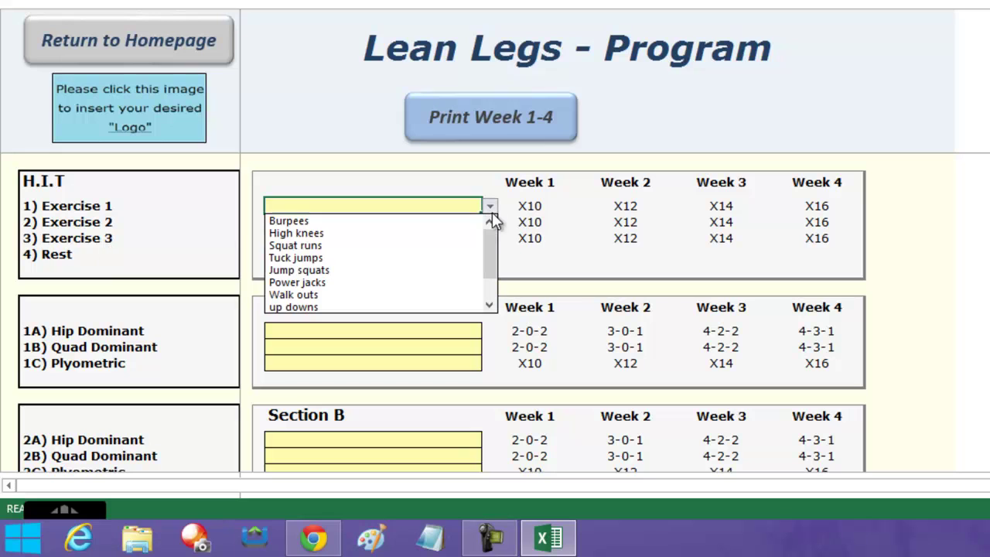
pyautogui.click(379, 237)
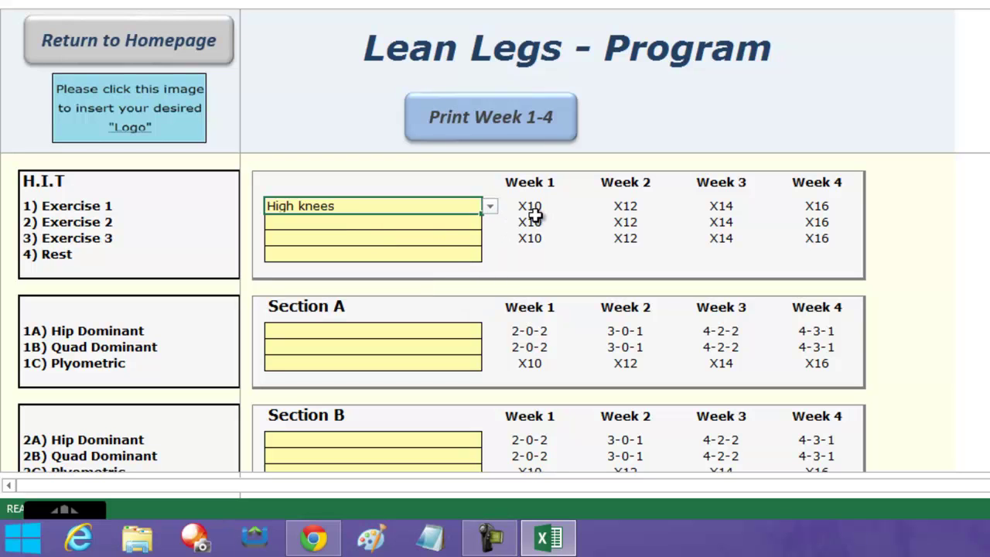
pyautogui.click(488, 233)
pyautogui.click(472, 222)
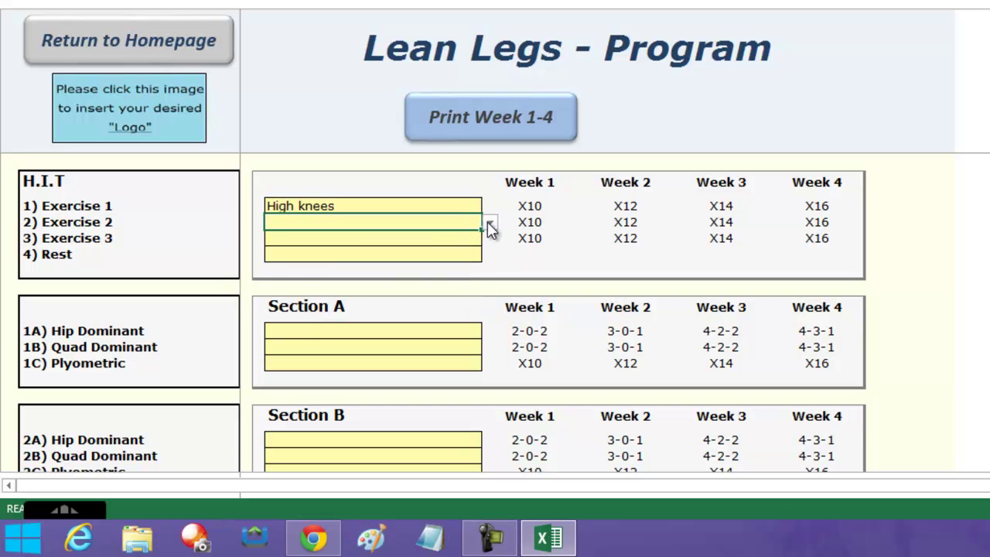
pyautogui.click(490, 223)
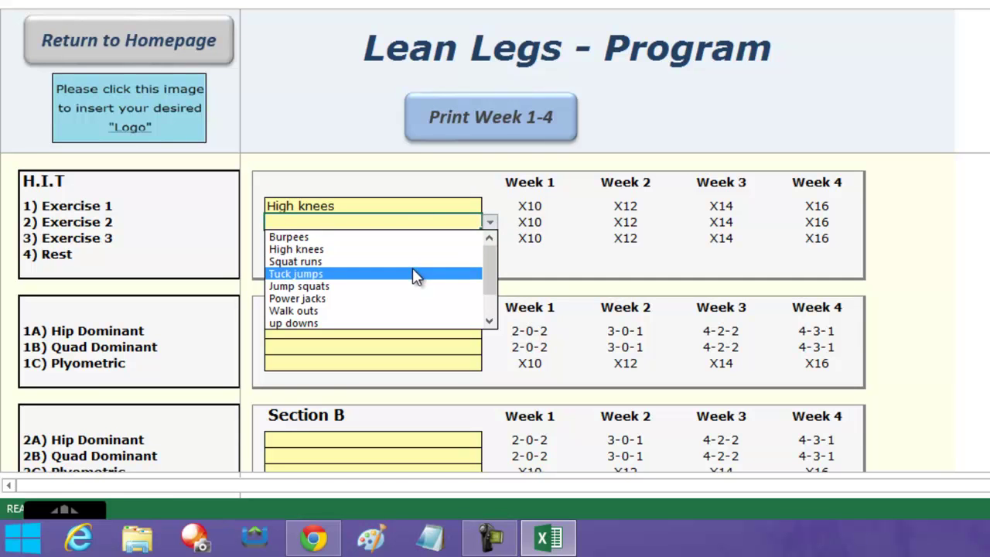
pyautogui.click(411, 287)
pyautogui.click(469, 239)
pyautogui.click(491, 239)
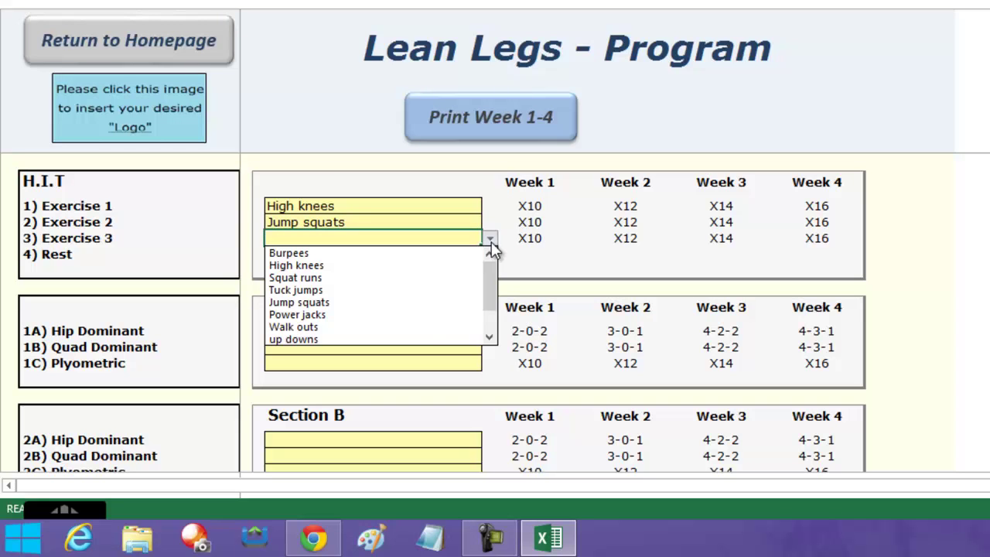
pyautogui.click(438, 314)
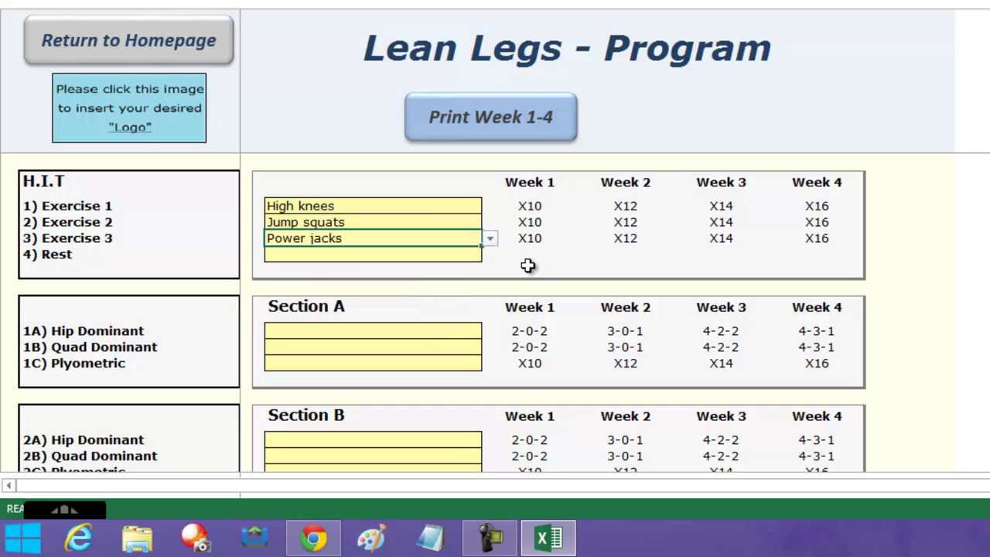
# Set the H.I.T rest duration to 0s
pyautogui.click(353, 257)
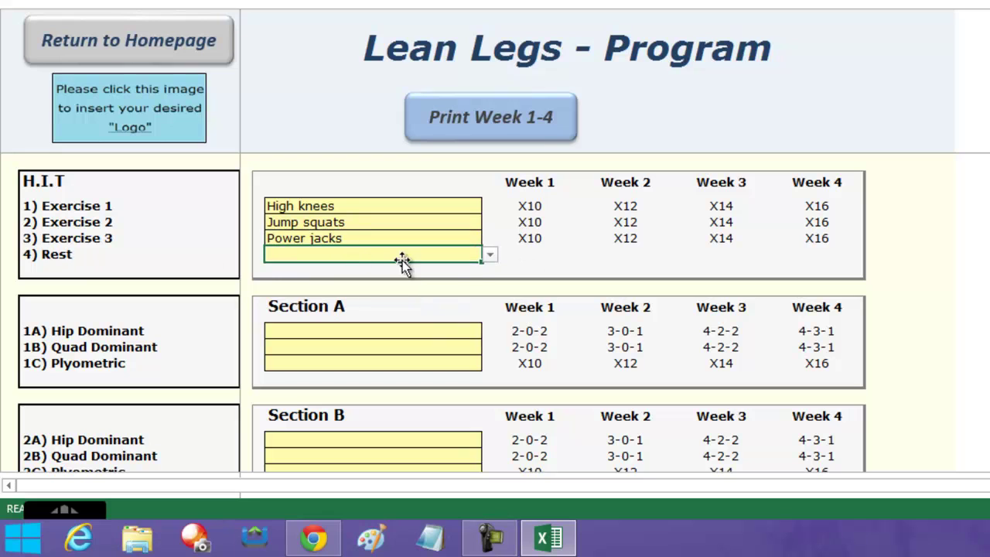
pyautogui.click(490, 257)
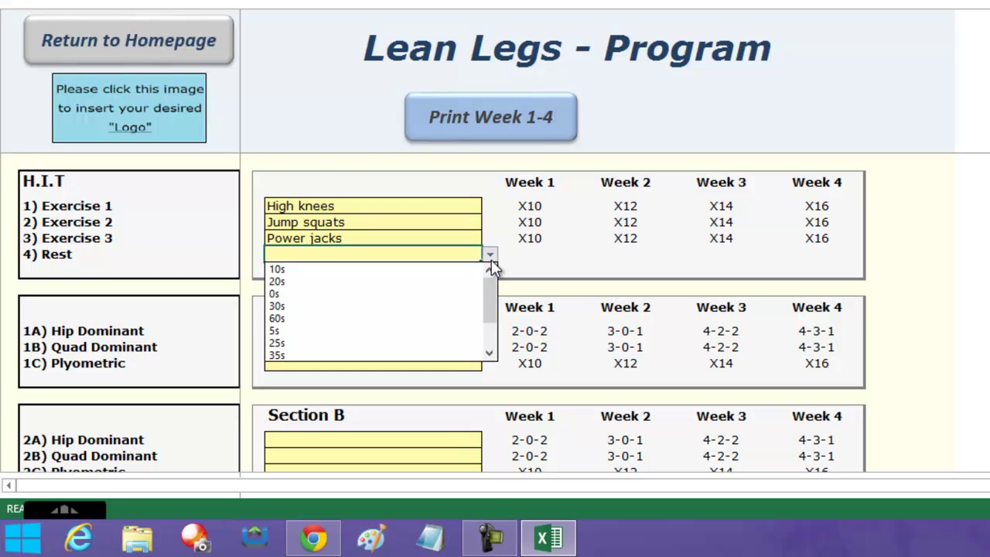
pyautogui.click(444, 295)
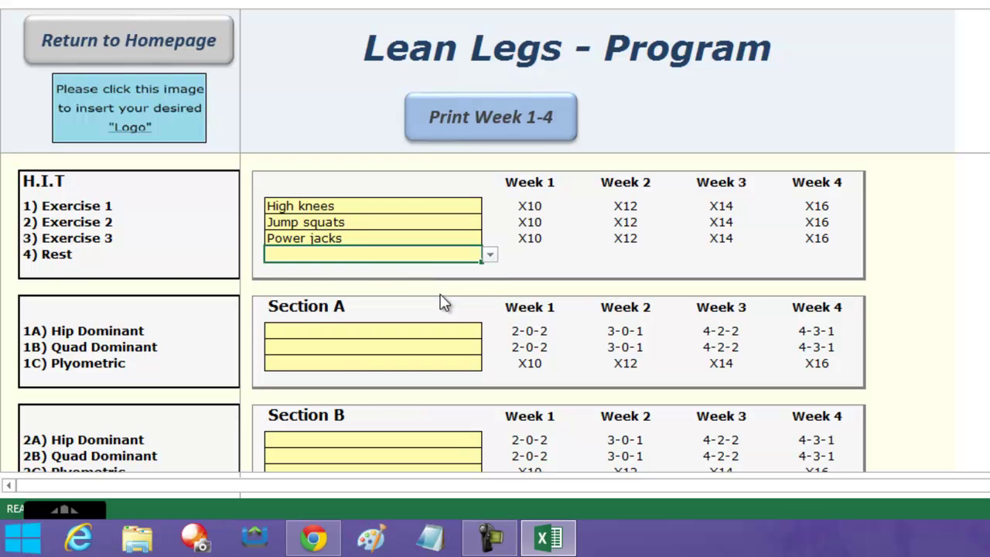
pyautogui.click(490, 255)
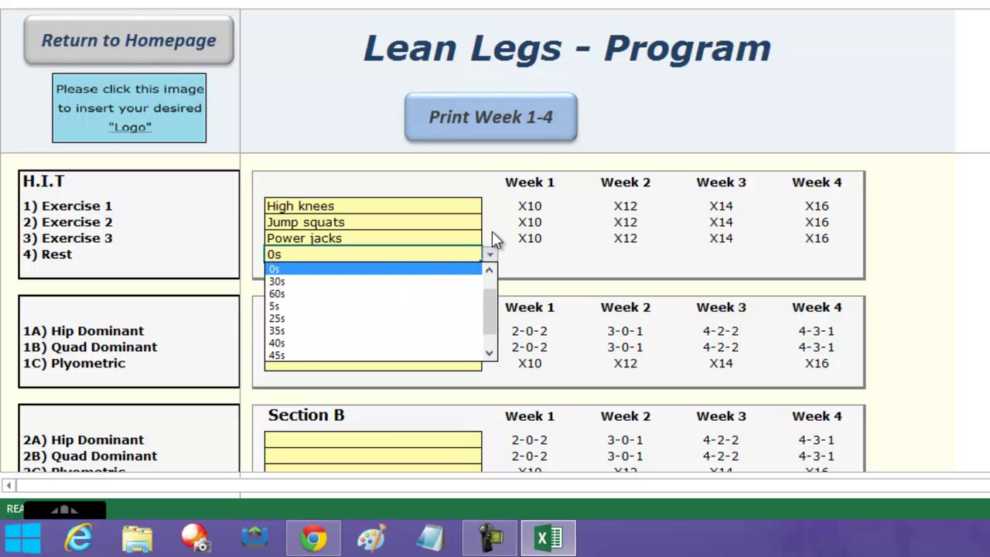
pyautogui.press('Escape')
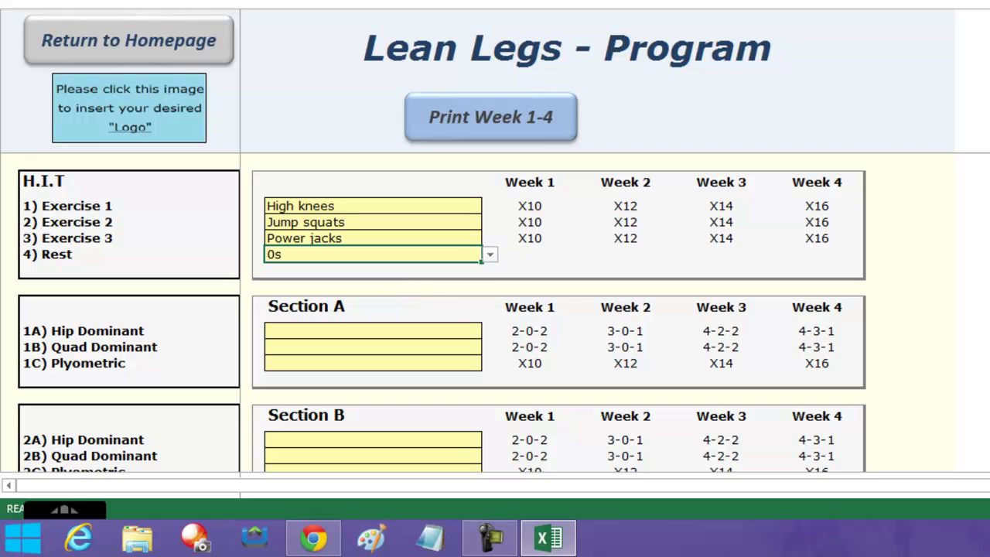
# Set Section A Hip, Quad and Plyometric slots to Reverse lunge, Bulgarian split squats, Squat runs
pyautogui.scroll(-2, 518, 309)
pyautogui.scroll(2, 518, 310)
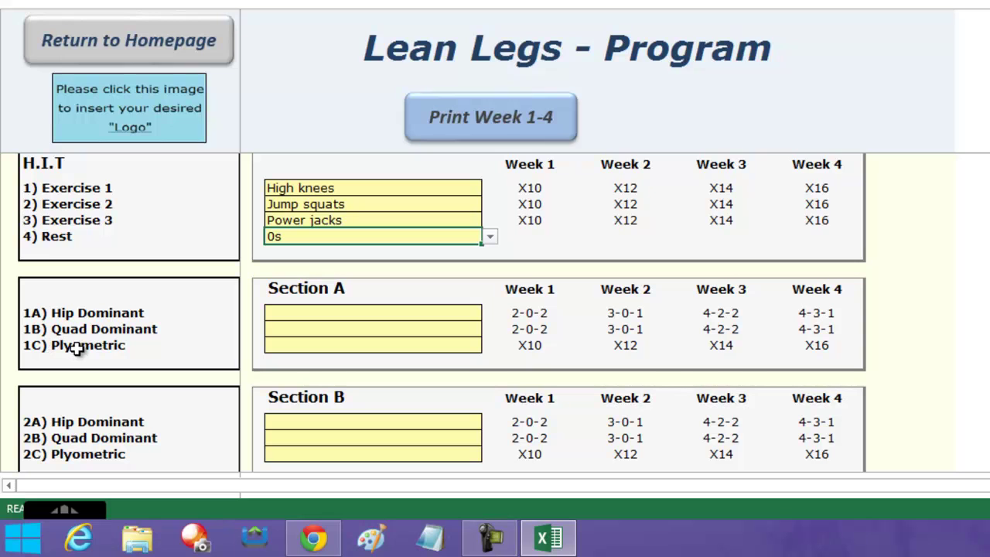
pyautogui.click(462, 313)
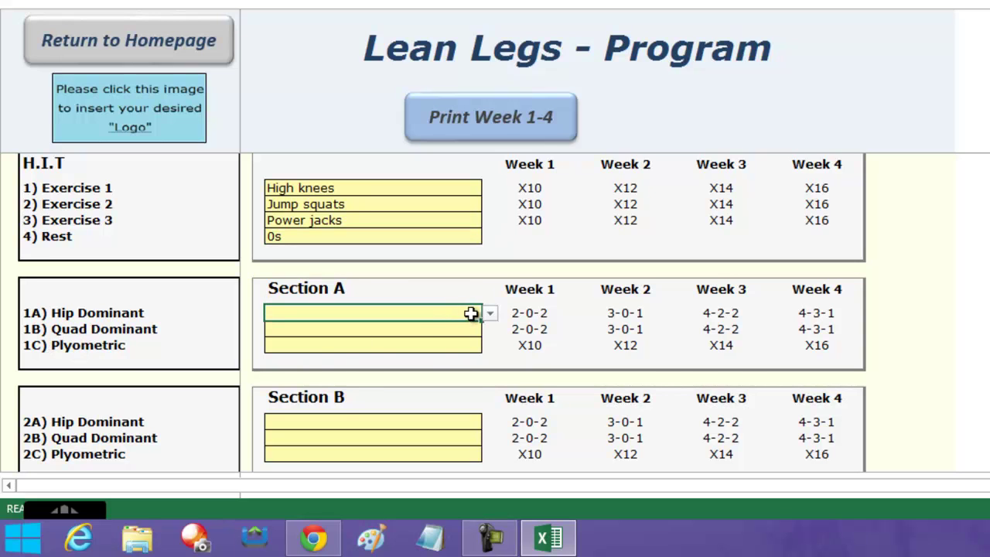
pyautogui.click(491, 314)
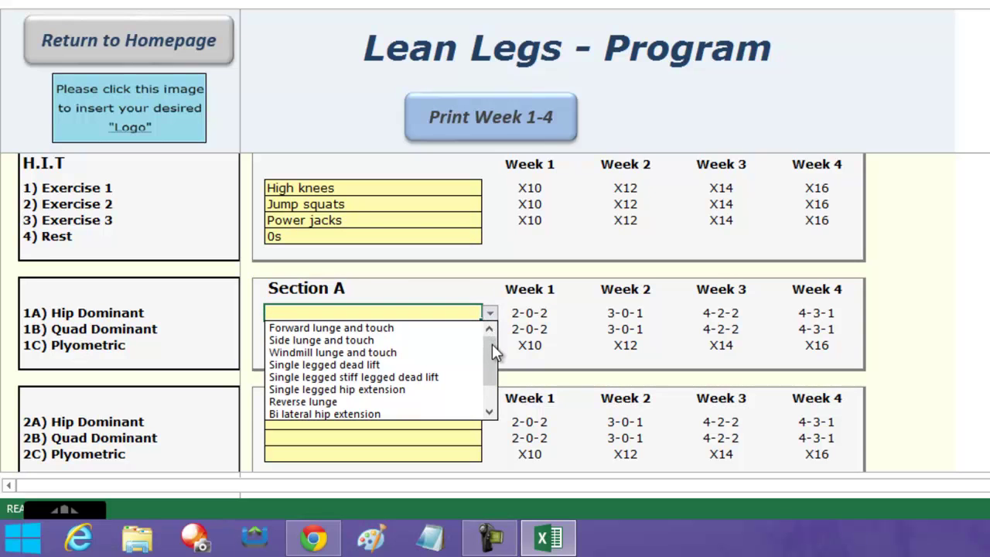
pyautogui.moveTo(494, 351); pyautogui.dragTo(495, 373)
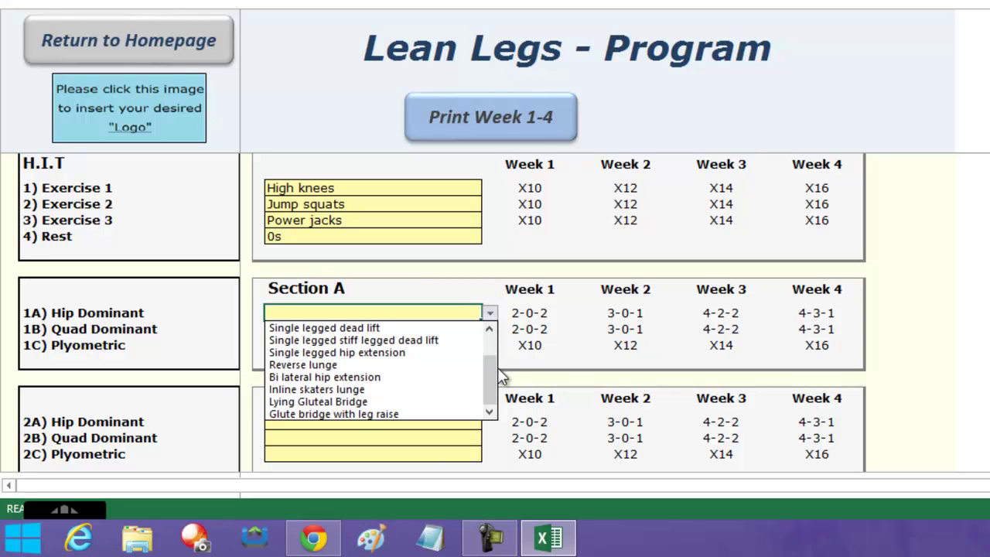
pyautogui.click(357, 365)
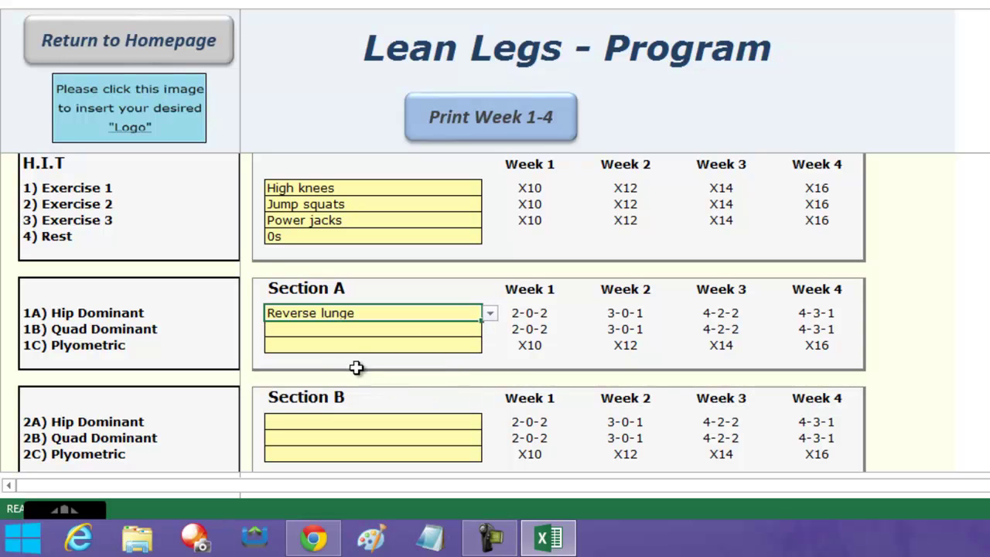
pyautogui.click(470, 329)
pyautogui.click(491, 333)
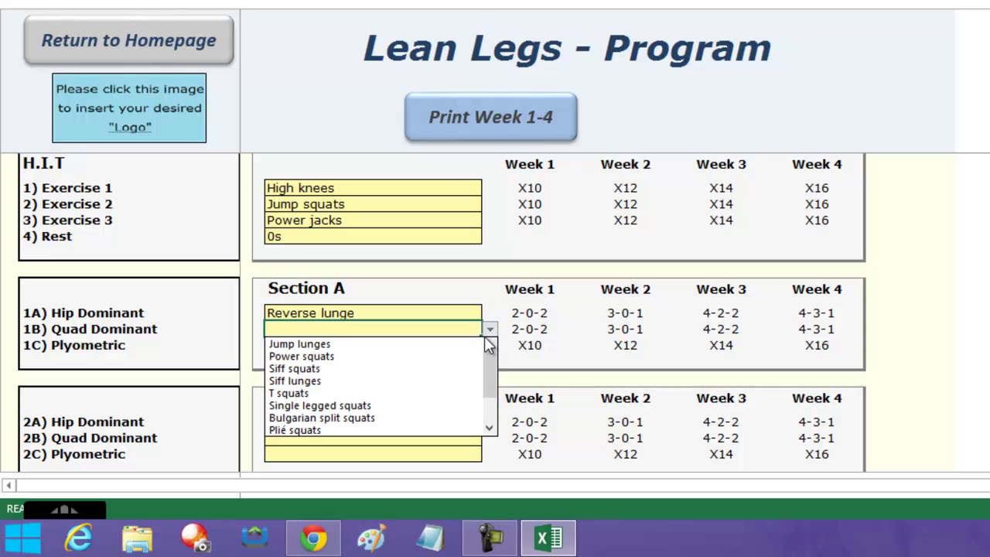
pyautogui.click(437, 419)
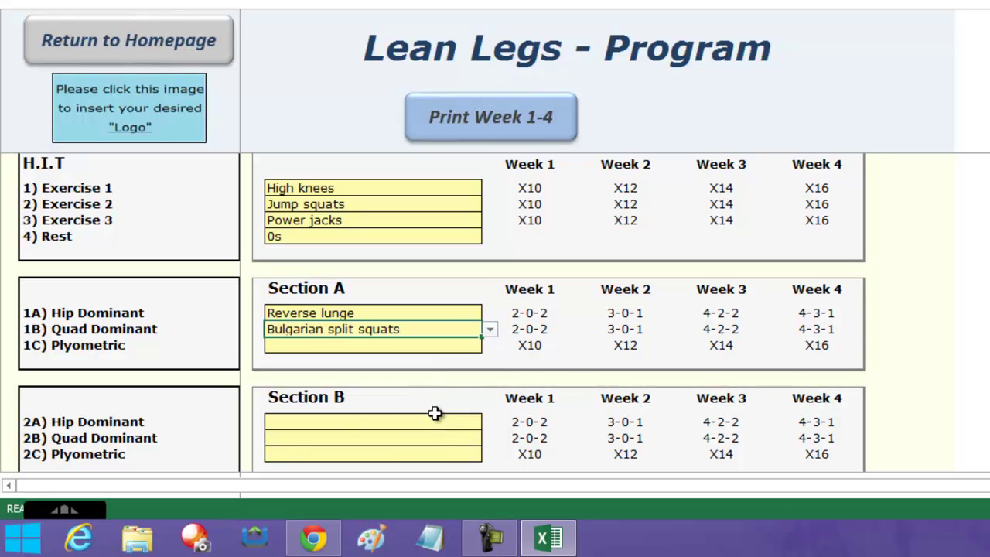
pyautogui.click(474, 356)
pyautogui.click(469, 345)
pyautogui.click(489, 346)
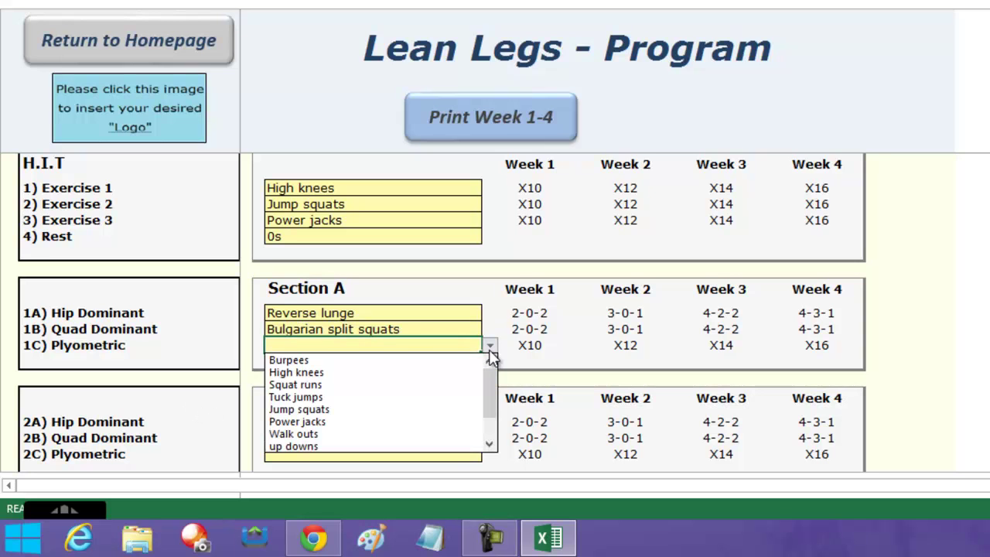
pyautogui.click(441, 384)
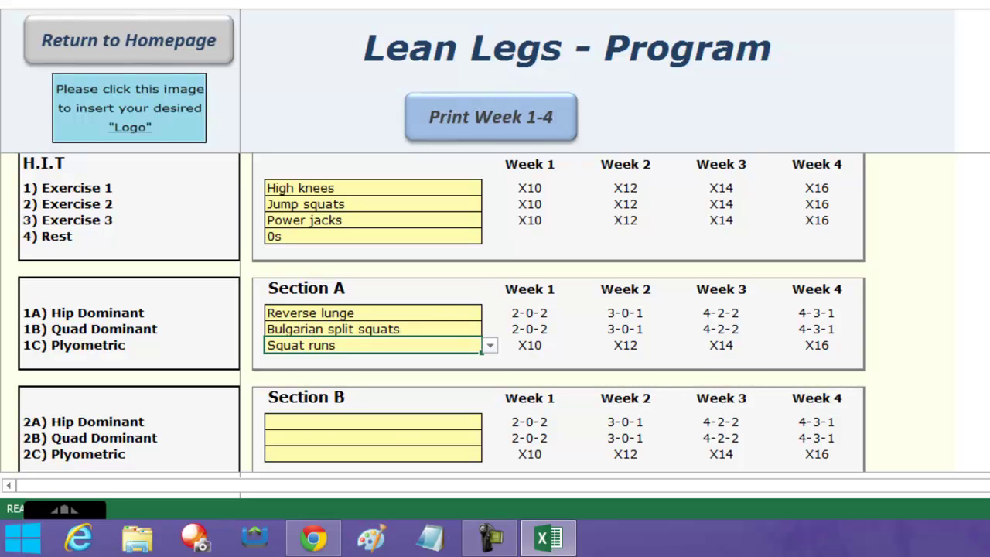
# Set Section B Hip, Quad and Plyometric slots to Forward lunge and touch, T squats, Power jacks
pyautogui.scroll(-1, 441, 312)
pyautogui.click(364, 363)
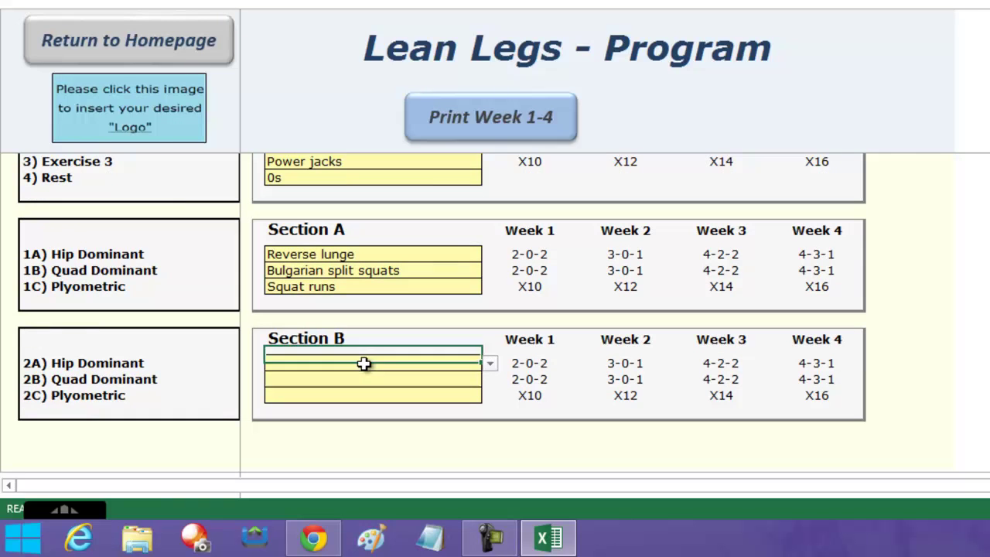
pyautogui.click(490, 368)
pyautogui.click(471, 377)
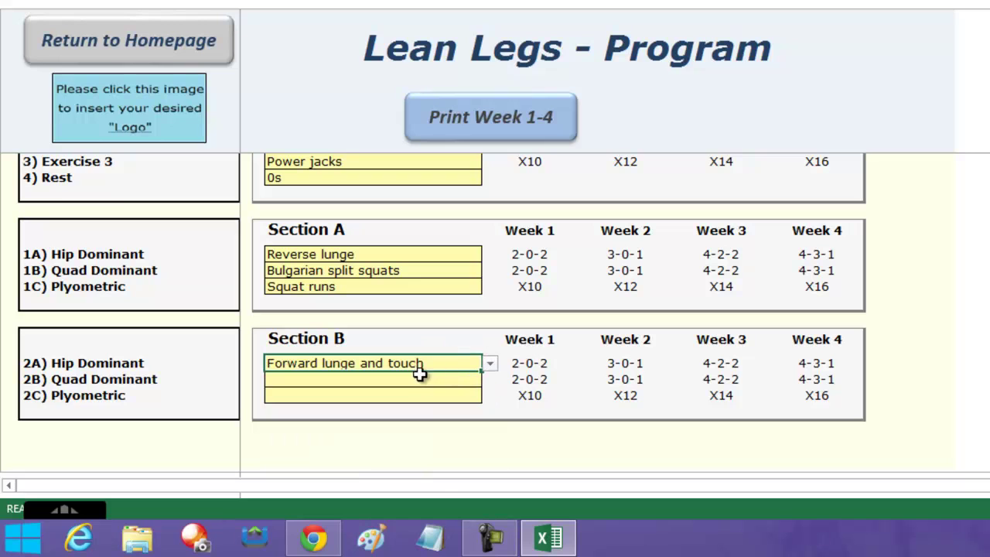
pyautogui.click(416, 378)
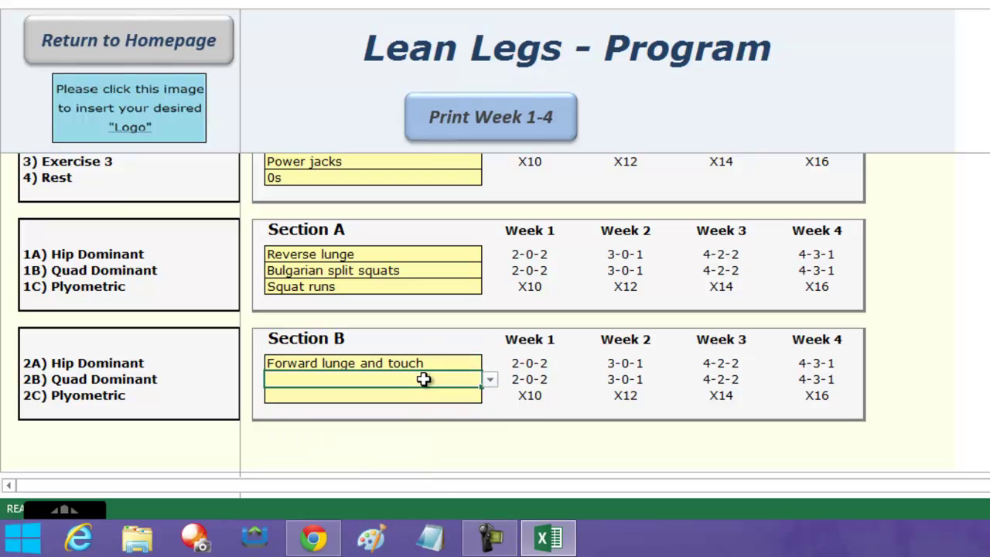
pyautogui.click(490, 379)
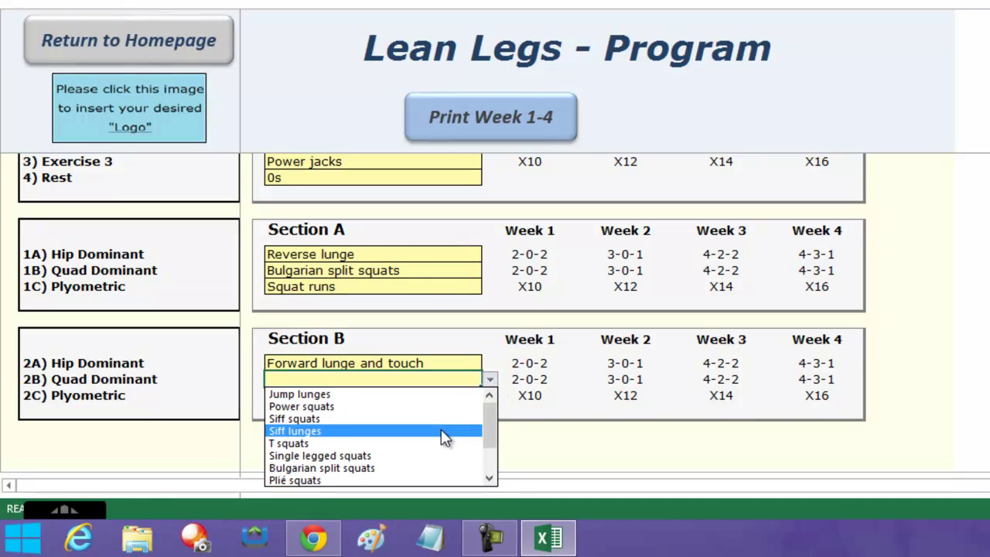
pyautogui.click(438, 451)
pyautogui.click(474, 396)
pyautogui.click(491, 396)
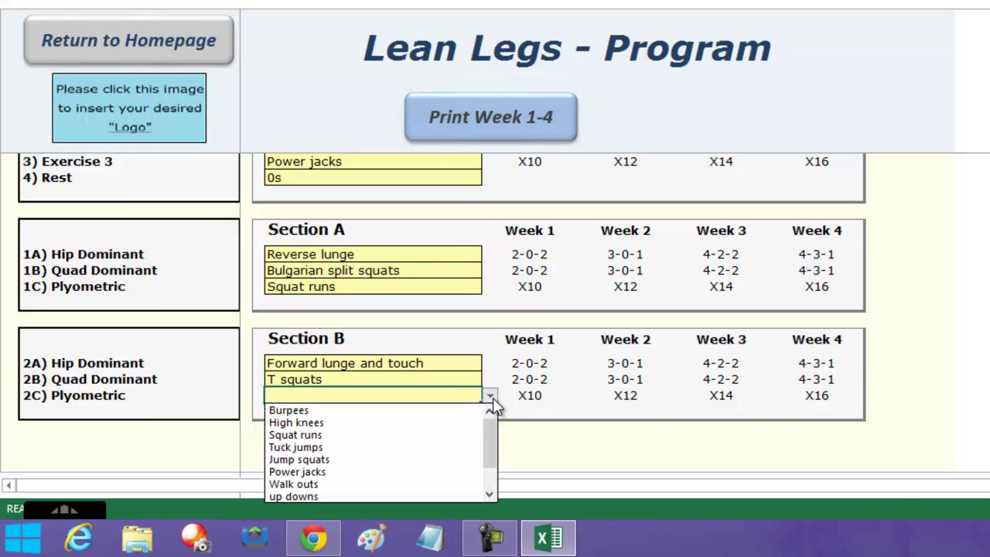
pyautogui.click(463, 470)
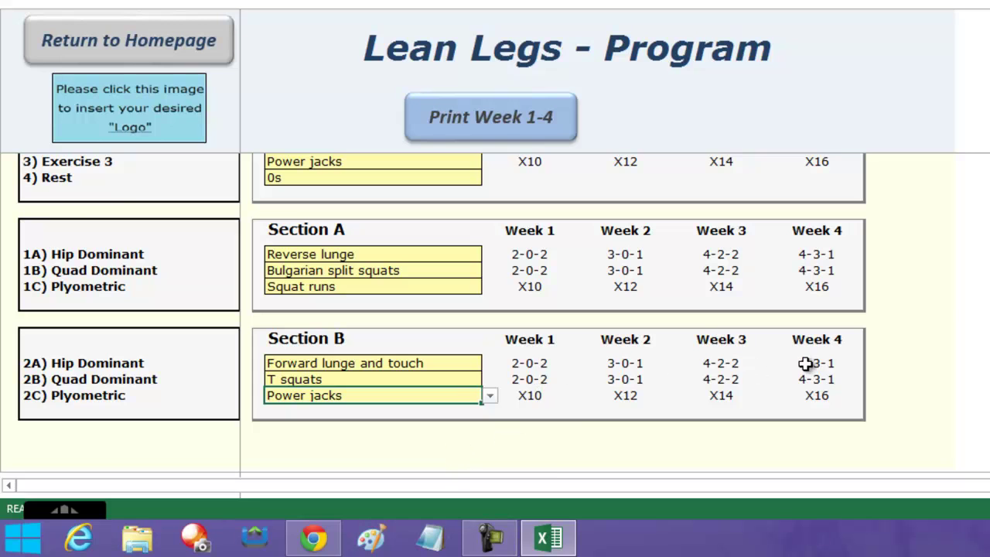
pyautogui.scroll(2, 937, 387)
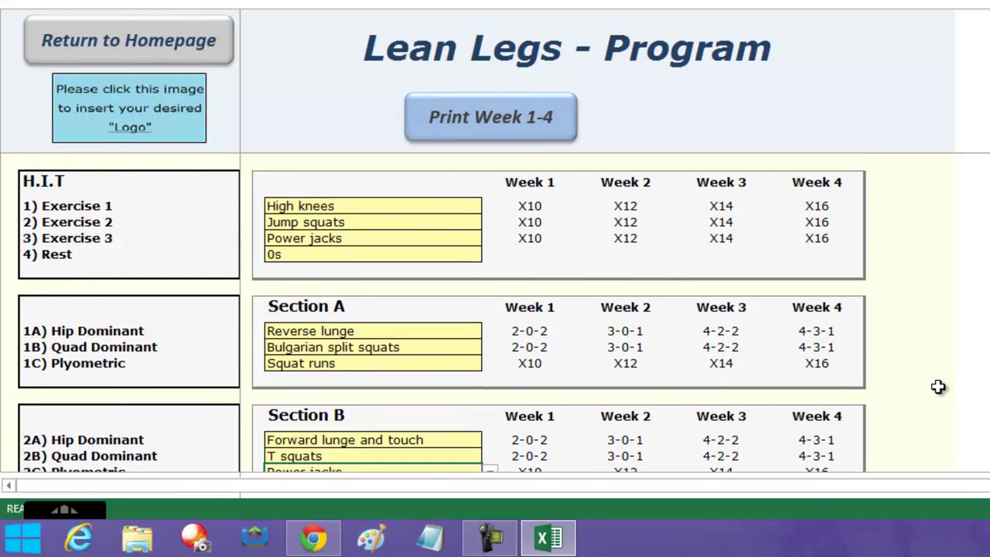
# Review the printable Week 1-4 Lean Legs program, then return to the overview sheet
pyautogui.click(483, 132)
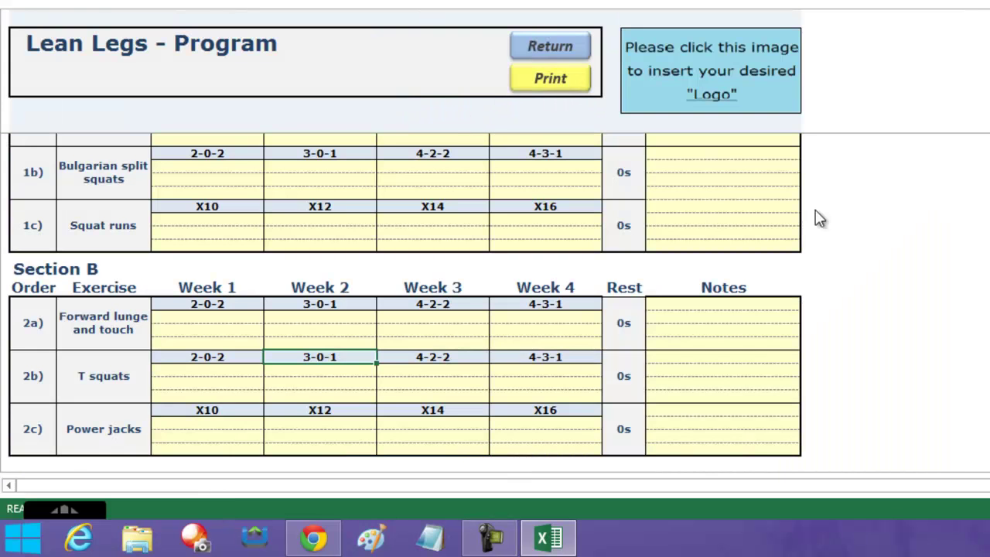
pyautogui.scroll(7, 405, 303)
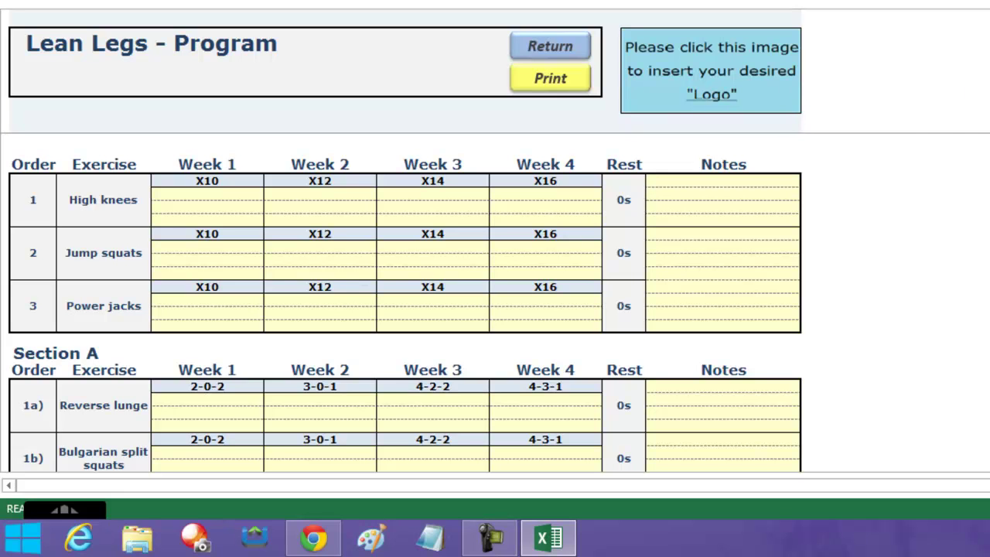
pyautogui.scroll(-3, 406, 305)
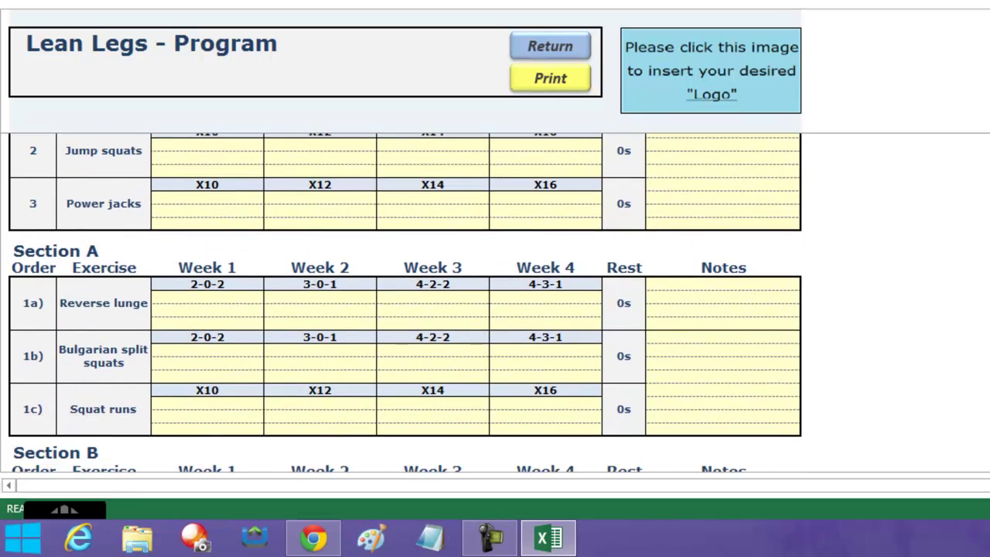
pyautogui.scroll(-1, 406, 306)
pyautogui.scroll(-1, 405, 306)
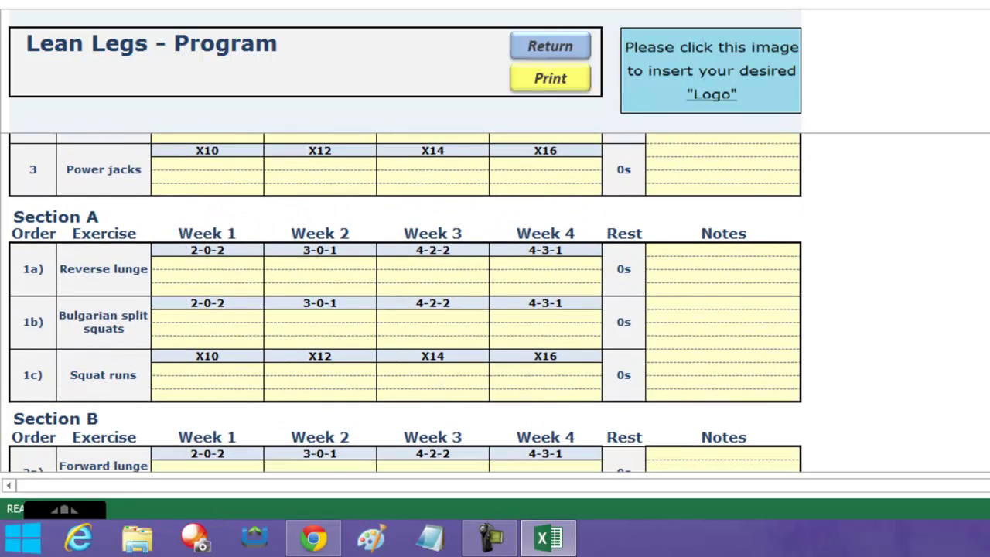
pyautogui.scroll(-3, 406, 306)
pyautogui.scroll(3, 405, 305)
pyautogui.scroll(2, 406, 305)
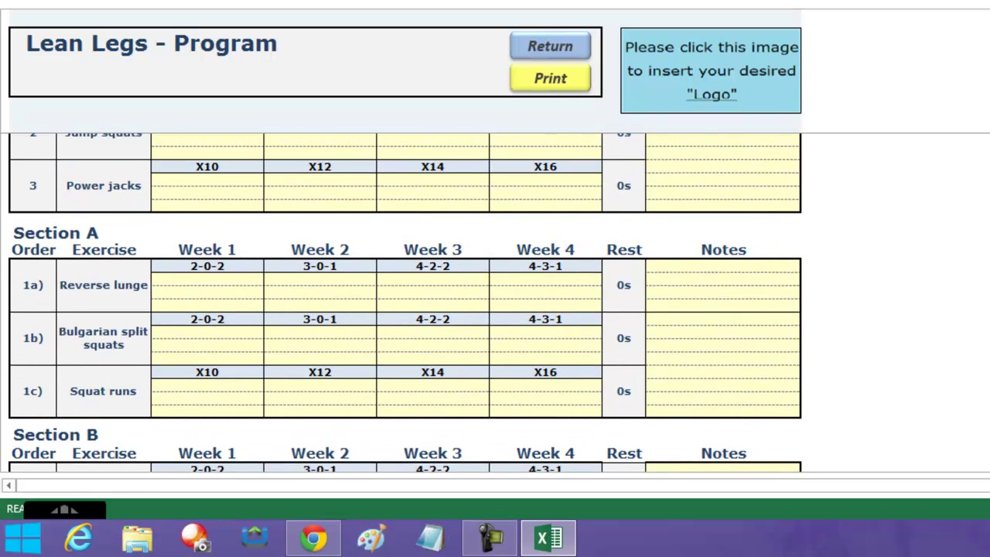
pyautogui.scroll(3, 405, 302)
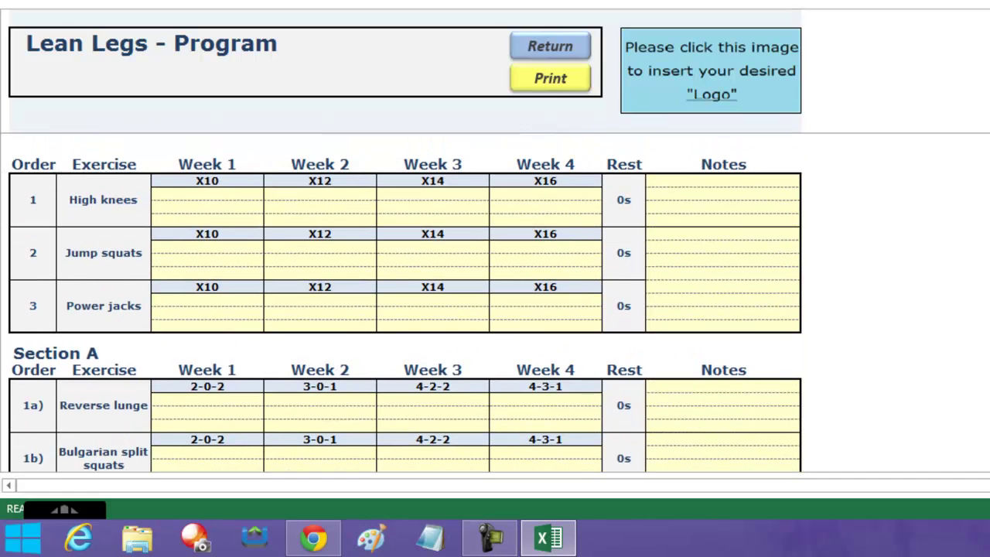
pyautogui.click(551, 48)
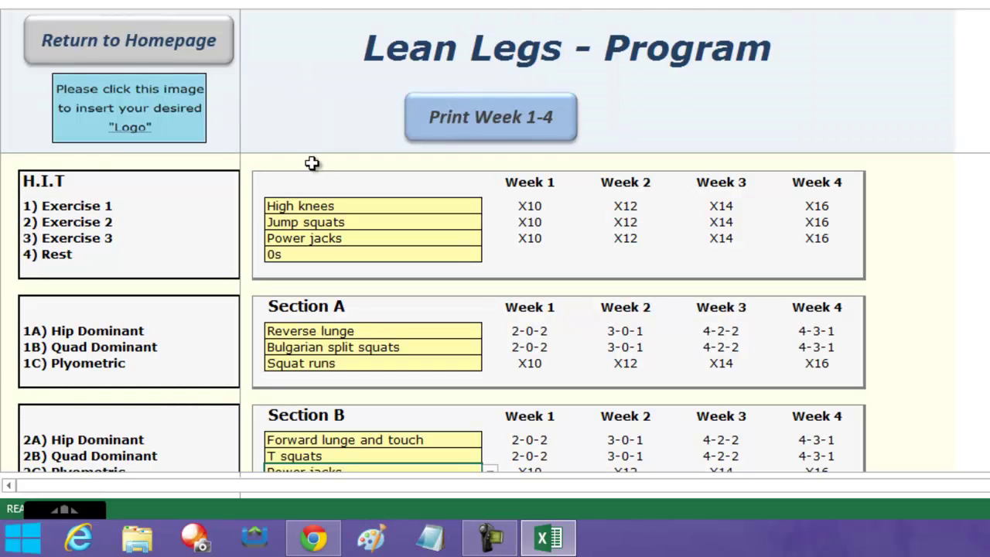
# Go back to the homepage and open the Total Body program sheet
pyautogui.click(127, 40)
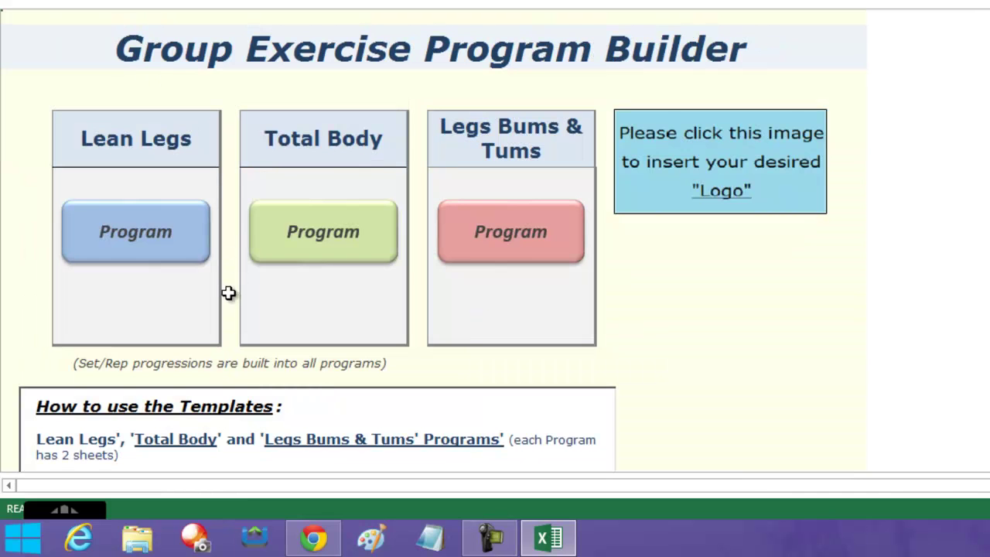
pyautogui.click(336, 231)
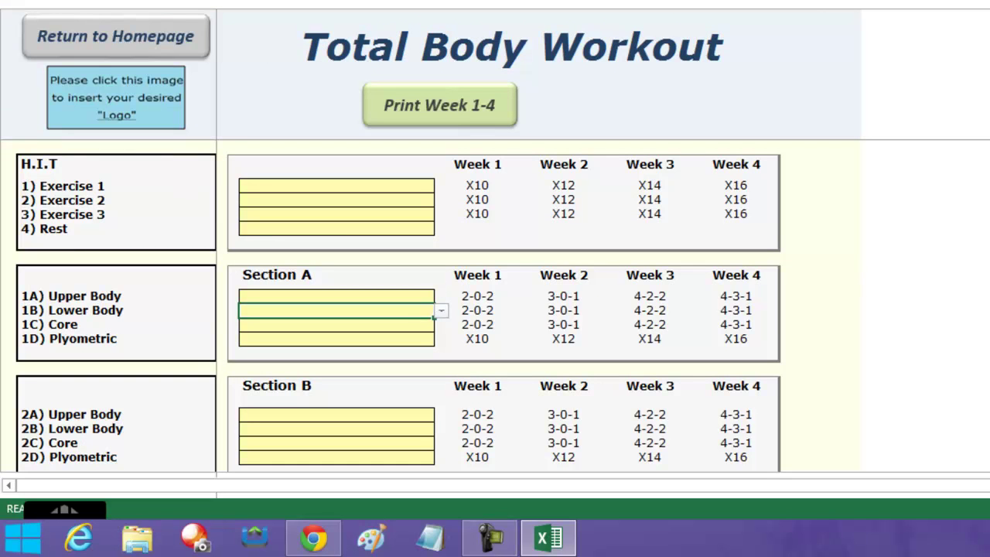
pyautogui.scroll(-1, 398, 306)
pyautogui.scroll(1, 398, 307)
# Fill the three H.I.T. exercise slots with Tuck jumps, High knees and Jump squats
pyautogui.click(424, 185)
pyautogui.click(439, 187)
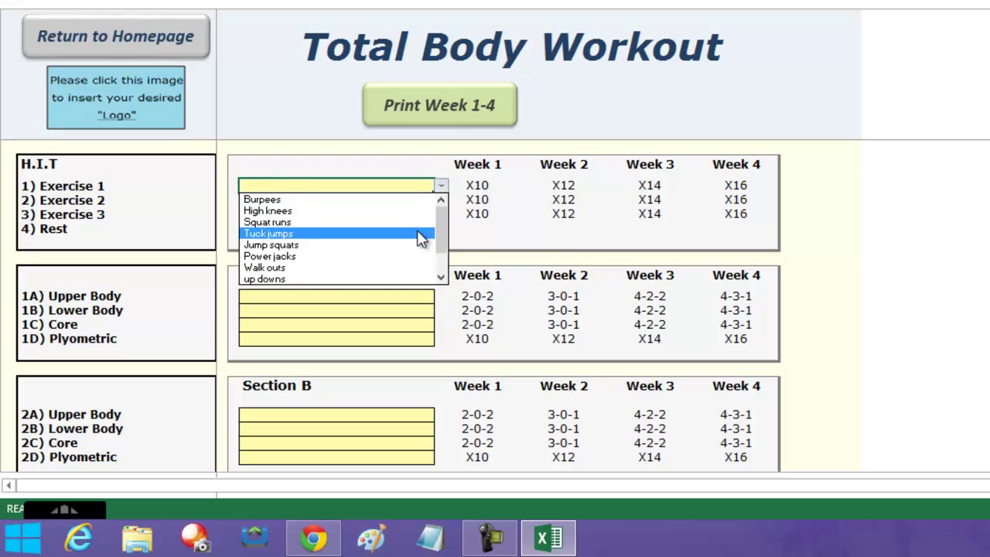
pyautogui.click(423, 231)
pyautogui.click(425, 201)
pyautogui.click(441, 201)
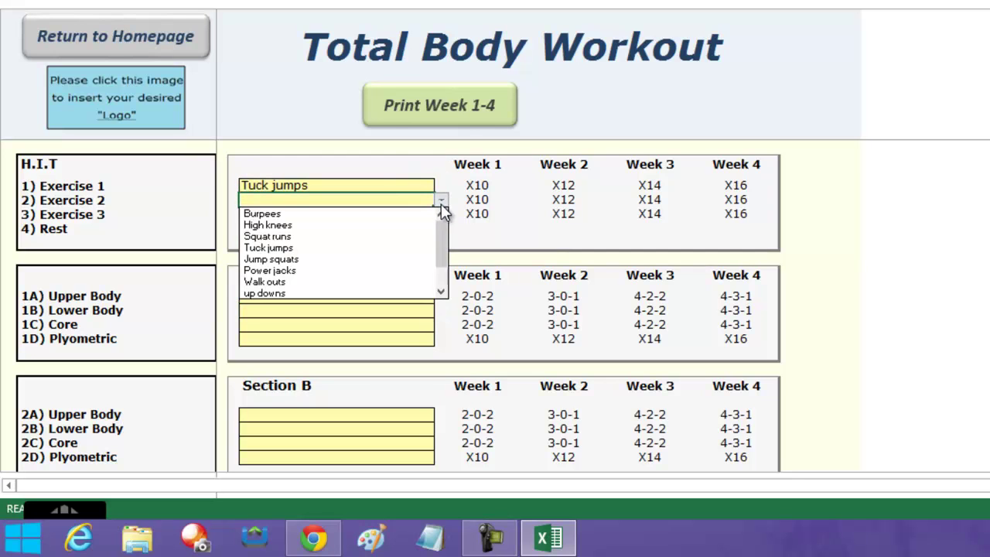
pyautogui.click(413, 226)
pyautogui.click(424, 217)
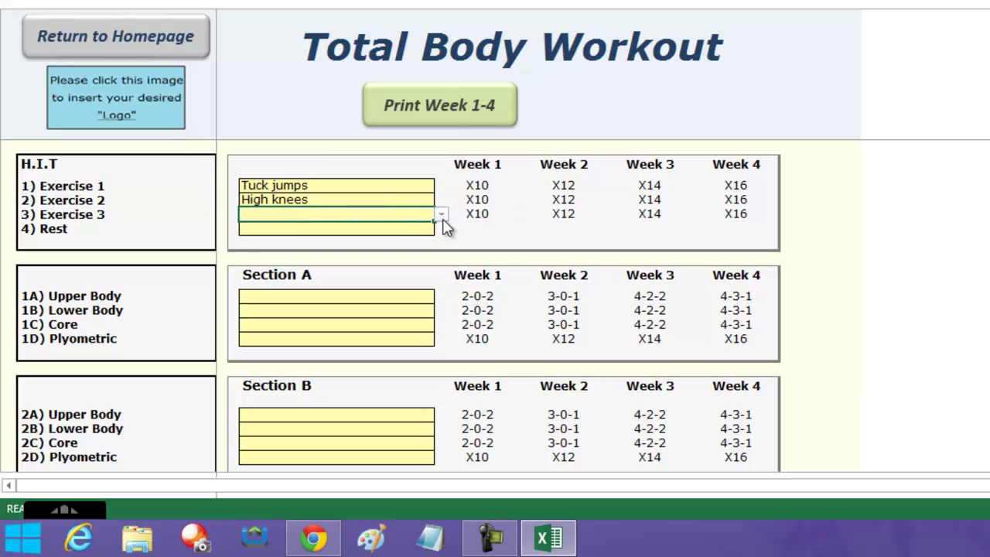
pyautogui.click(440, 215)
pyautogui.click(429, 273)
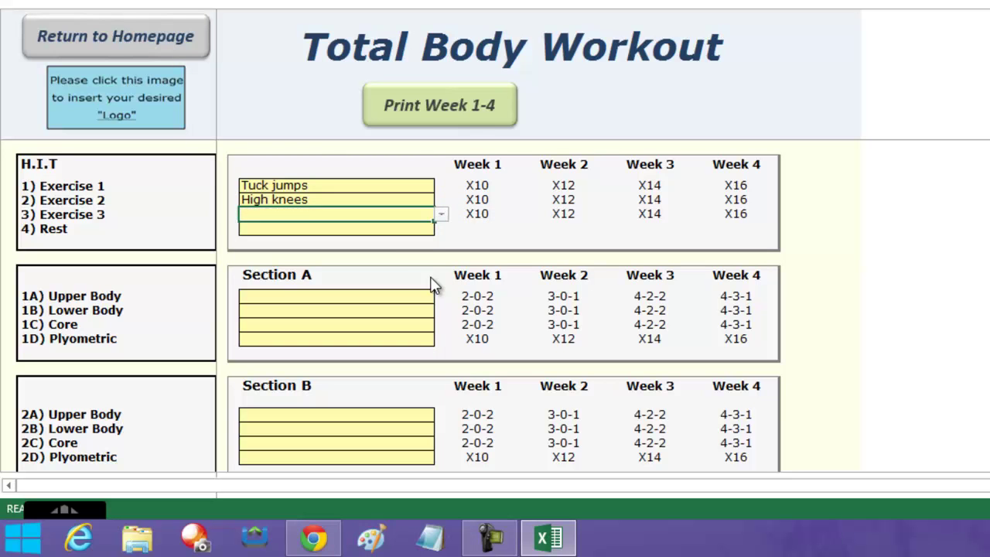
# Set the H.I.T. rest time to 60s
pyautogui.click(417, 235)
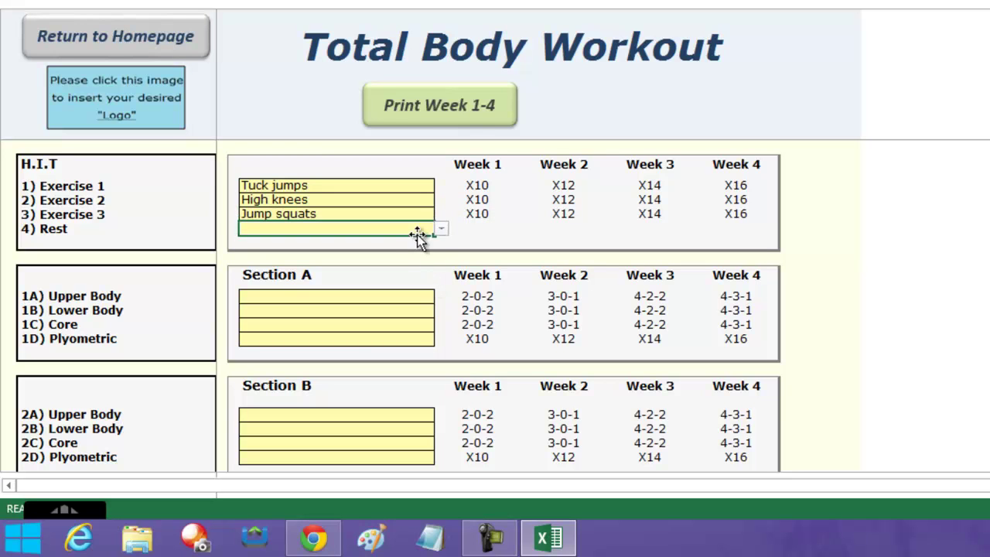
pyautogui.click(446, 232)
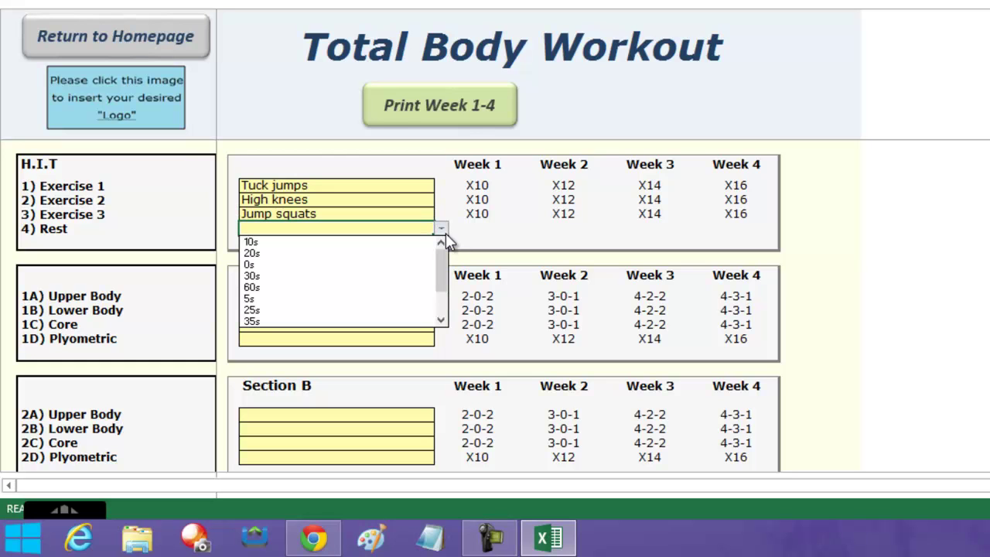
pyautogui.click(427, 288)
pyautogui.click(427, 276)
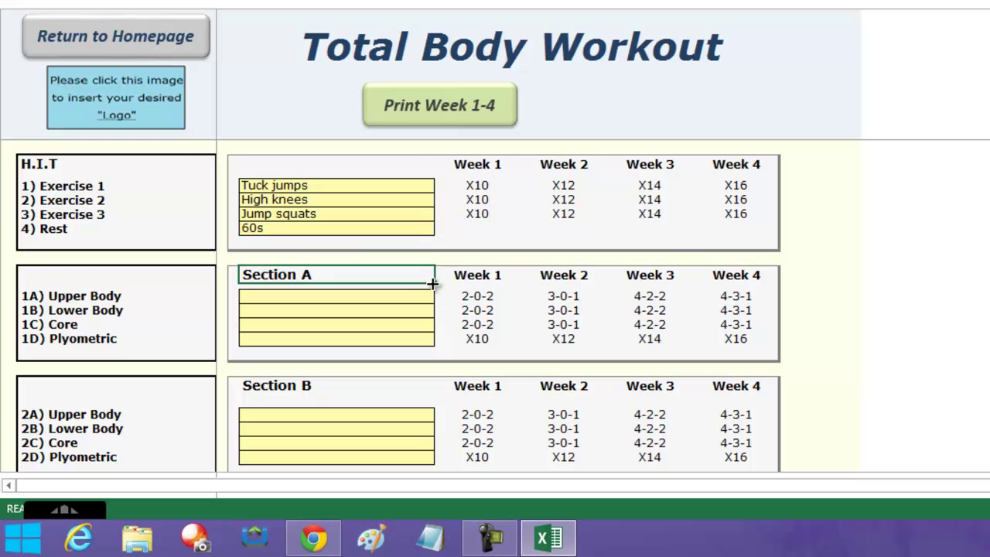
pyautogui.click(428, 300)
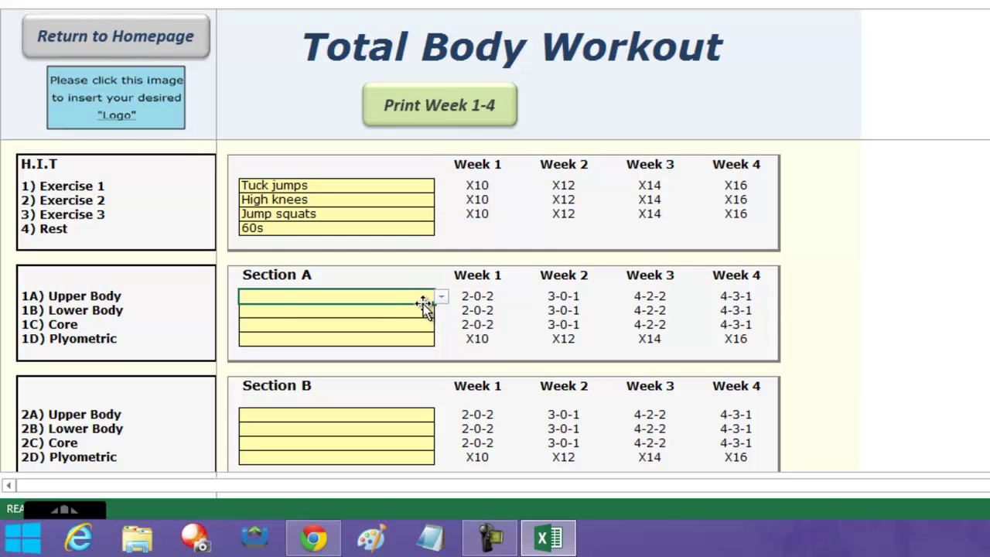
# Set 1A Upper Body to Push up/row and 1B Lower Body to Siff squats
pyautogui.click(440, 298)
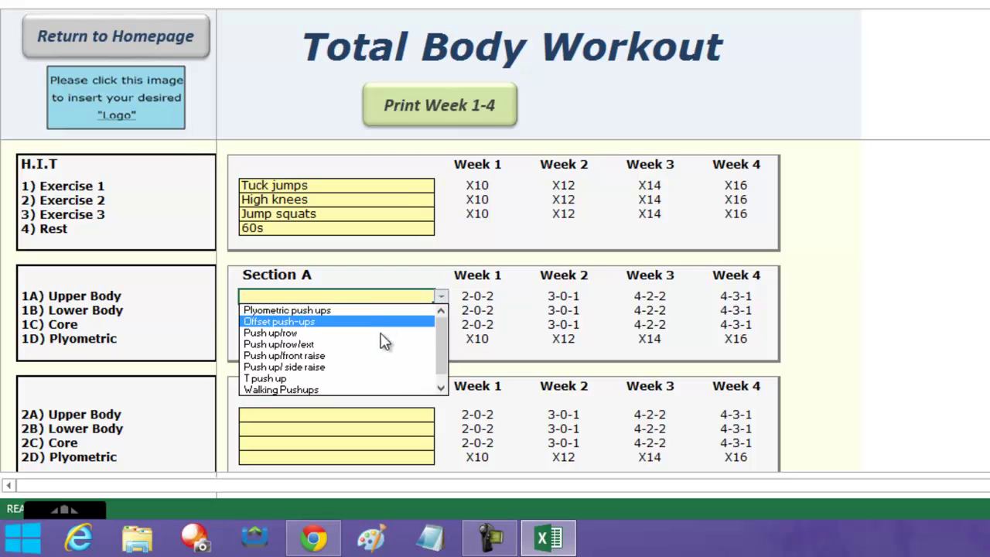
pyautogui.click(381, 335)
pyautogui.click(431, 311)
pyautogui.click(440, 316)
pyautogui.moveTo(442, 338); pyautogui.dragTo(447, 365)
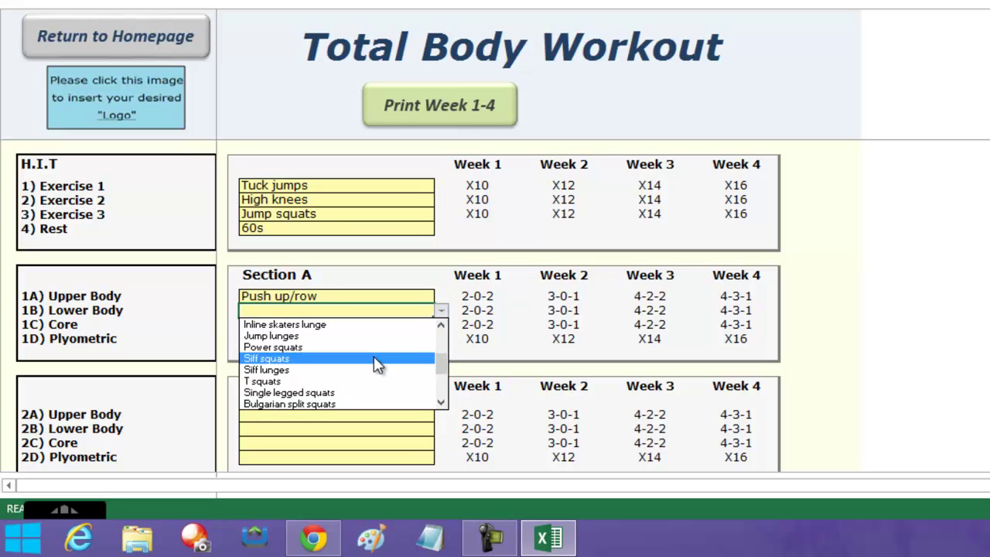
pyautogui.click(375, 359)
# Set 1C Core to V sit and 1D Plyometric to High knees
pyautogui.click(374, 331)
pyautogui.click(440, 325)
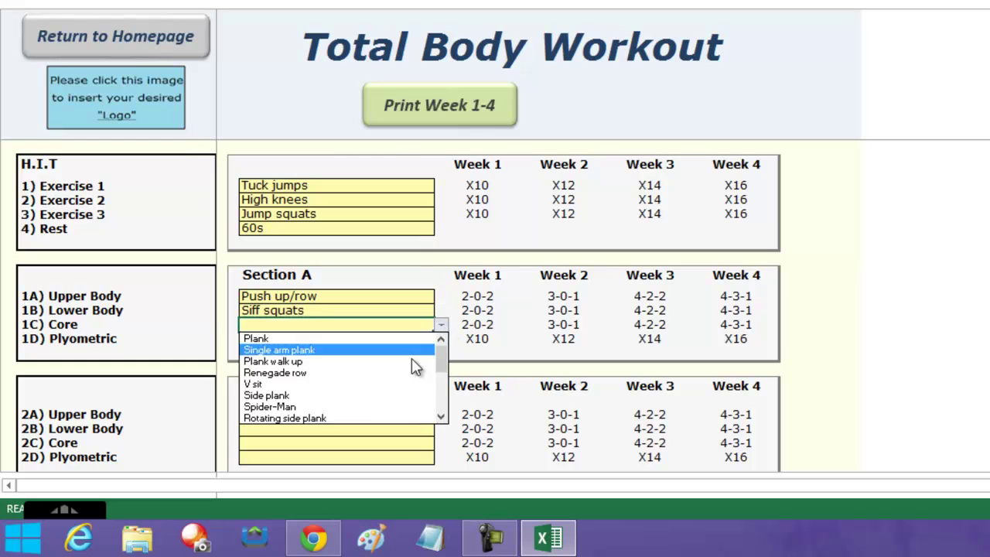
pyautogui.click(403, 382)
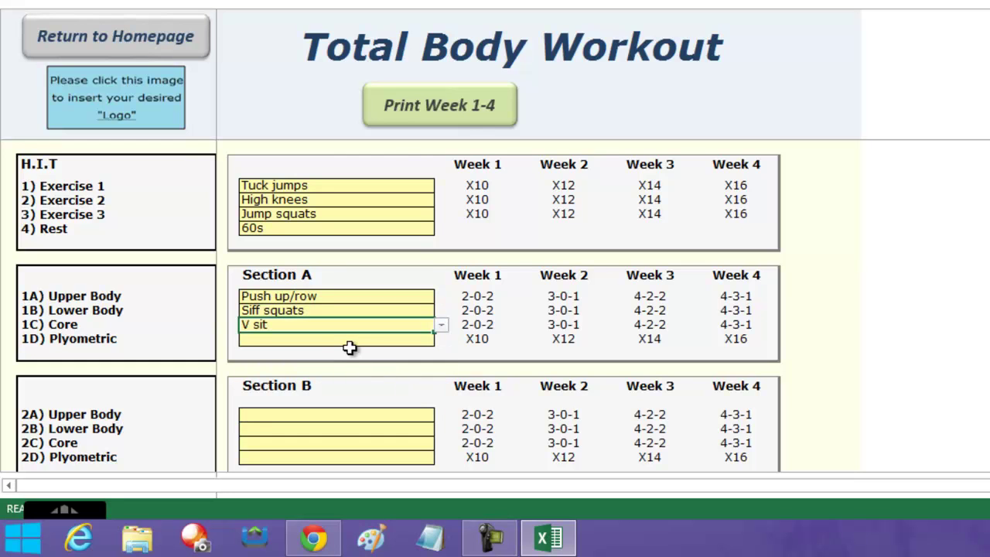
pyautogui.click(352, 343)
pyautogui.moveTo(443, 346)
pyautogui.mouseDown()
pyautogui.moveTo(426, 338)
pyautogui.moveTo(441, 345)
pyautogui.mouseUp()
pyautogui.click(440, 340)
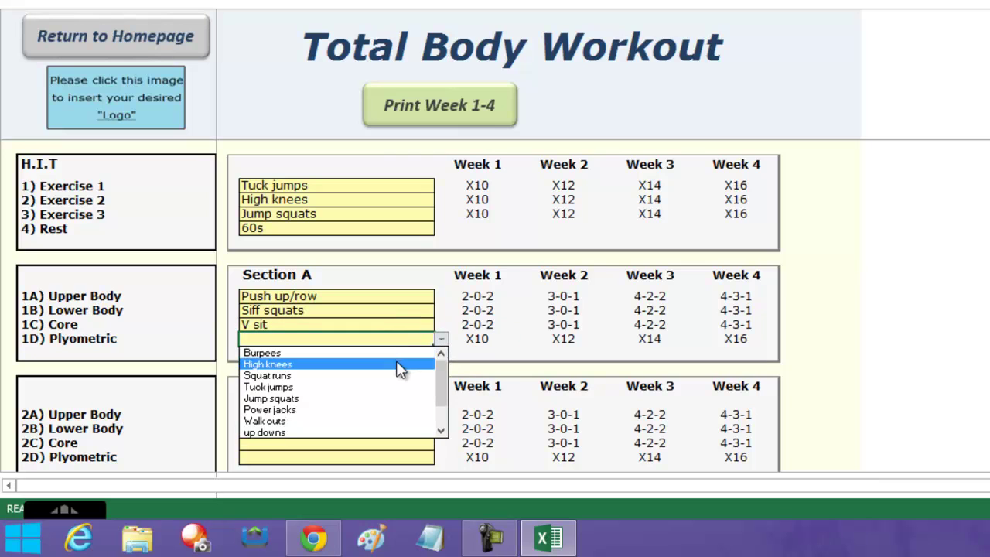
pyautogui.click(396, 363)
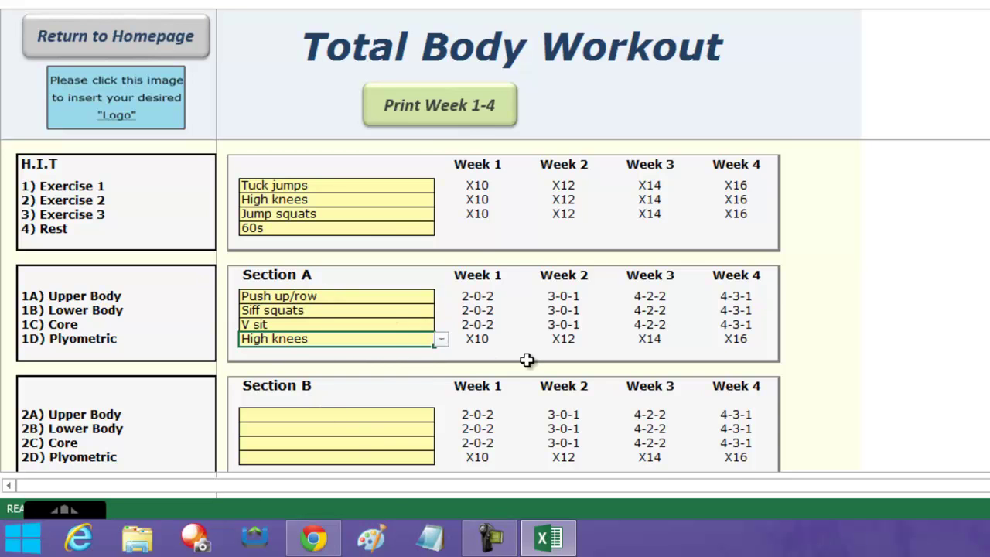
pyautogui.scroll(-2, 524, 359)
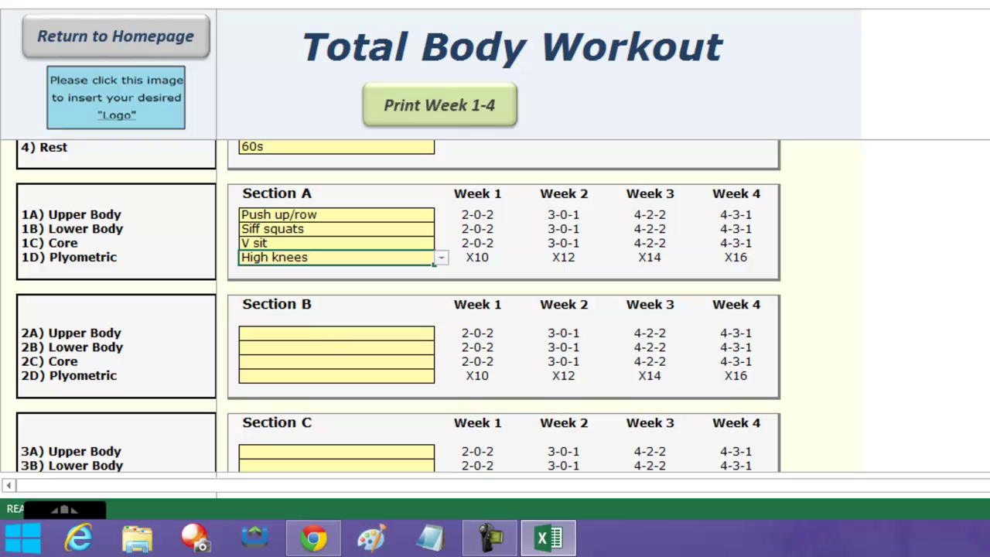
pyautogui.scroll(-1, 399, 306)
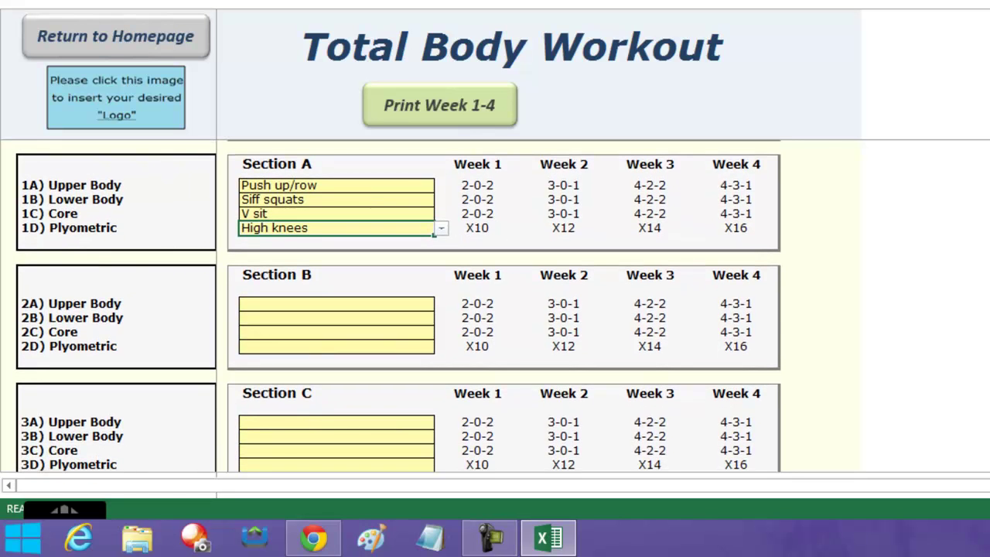
# Set 2A to Offset push-ups and 2B Lower Body to Windmill lunge and touch
pyautogui.click(394, 303)
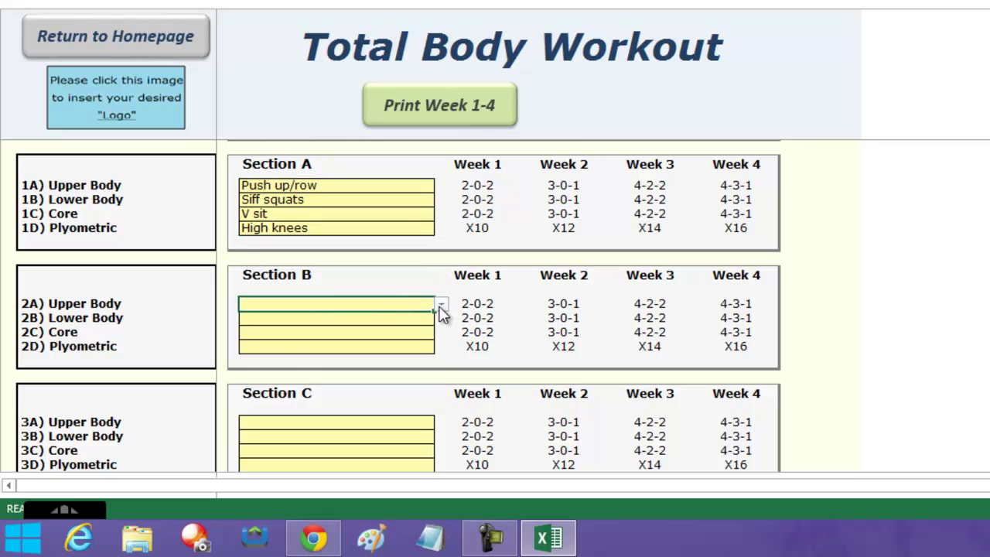
pyautogui.click(441, 304)
pyautogui.click(374, 339)
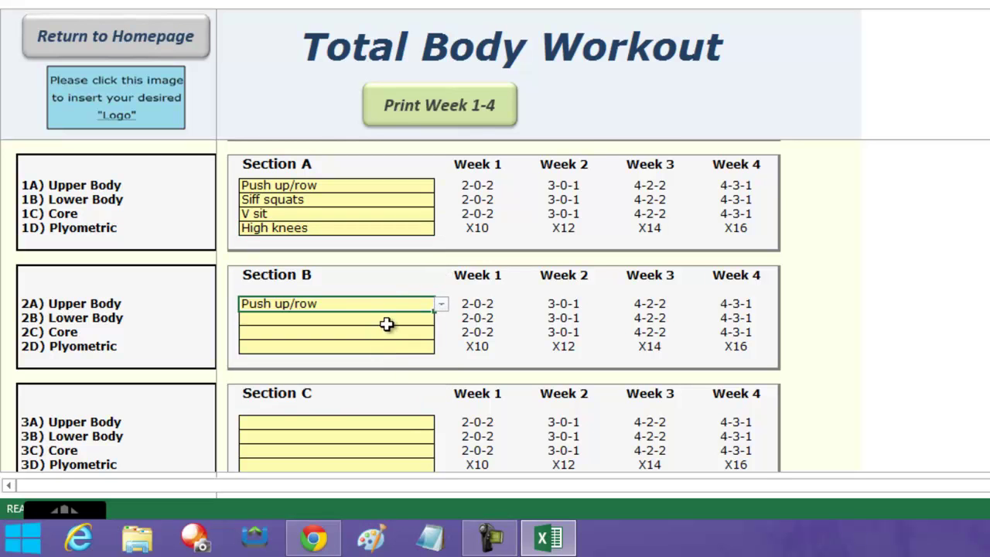
pyautogui.click(442, 306)
pyautogui.click(401, 317)
pyautogui.click(399, 318)
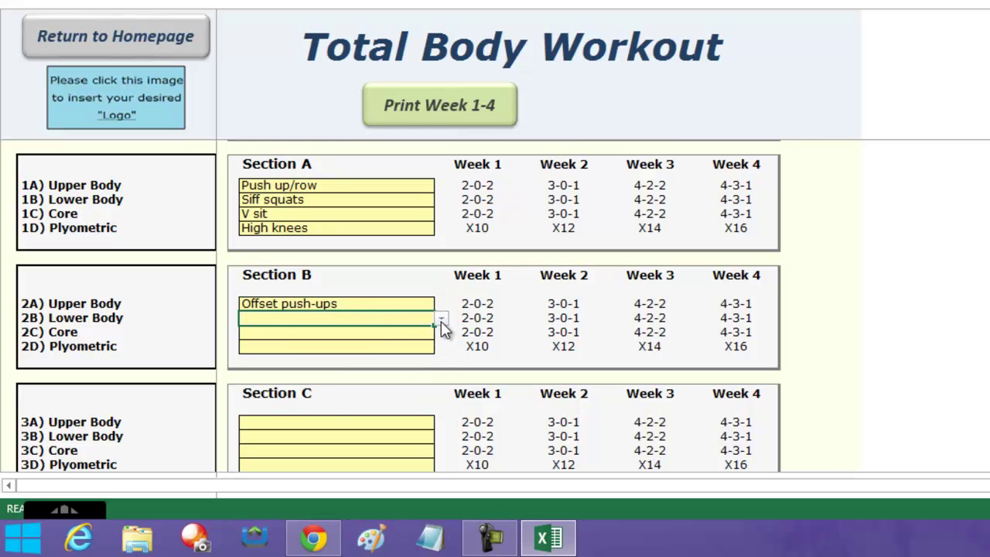
pyautogui.click(441, 318)
pyautogui.click(375, 353)
# Set 2C Core to Plank walk up and 2D Plyometric to Jump squats
pyautogui.click(371, 336)
pyautogui.click(441, 345)
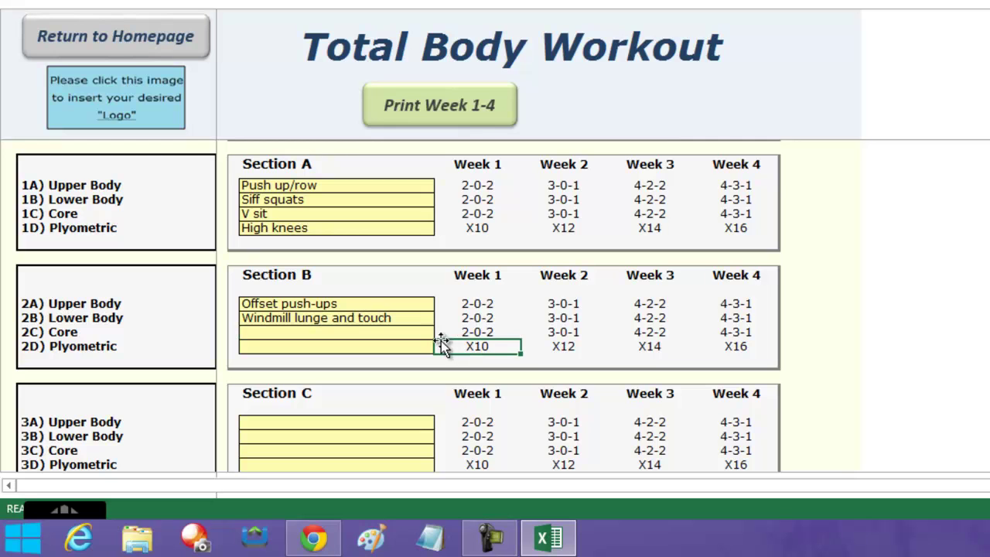
pyautogui.click(431, 335)
pyautogui.click(443, 334)
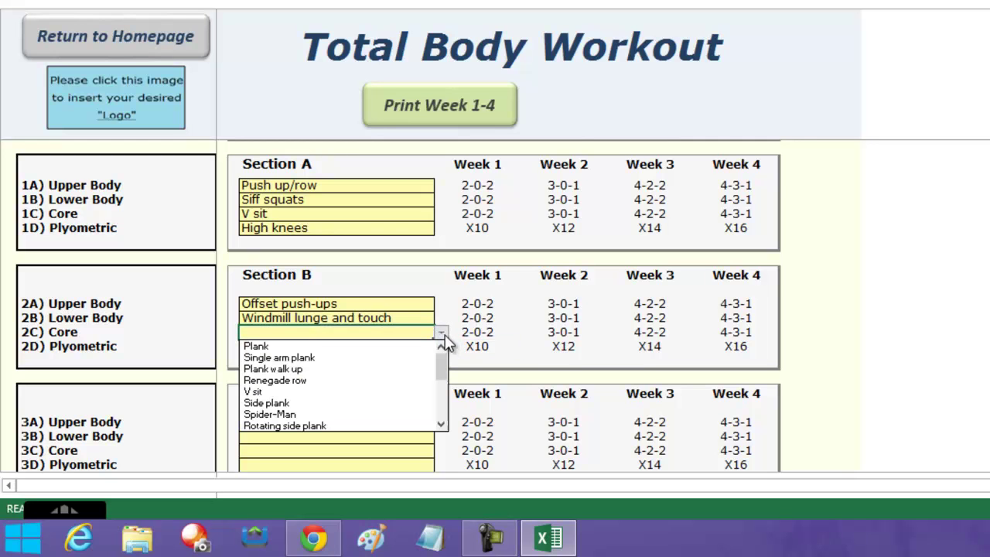
pyautogui.click(404, 368)
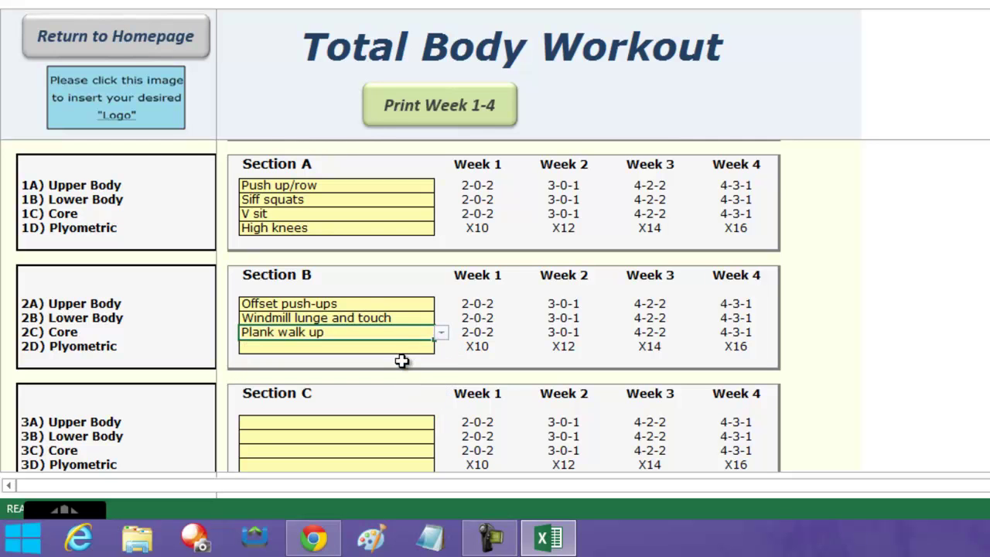
pyautogui.click(401, 347)
pyautogui.click(440, 347)
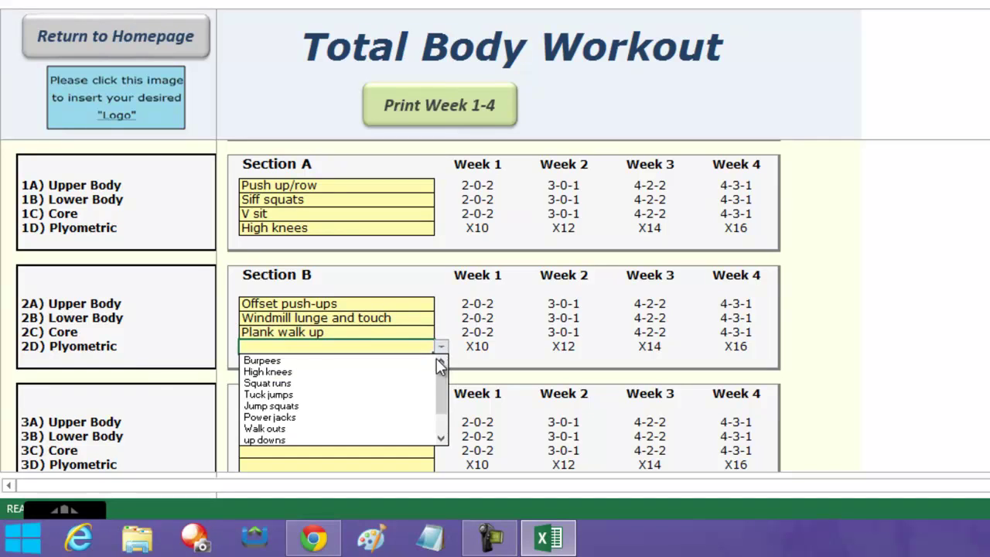
pyautogui.click(399, 404)
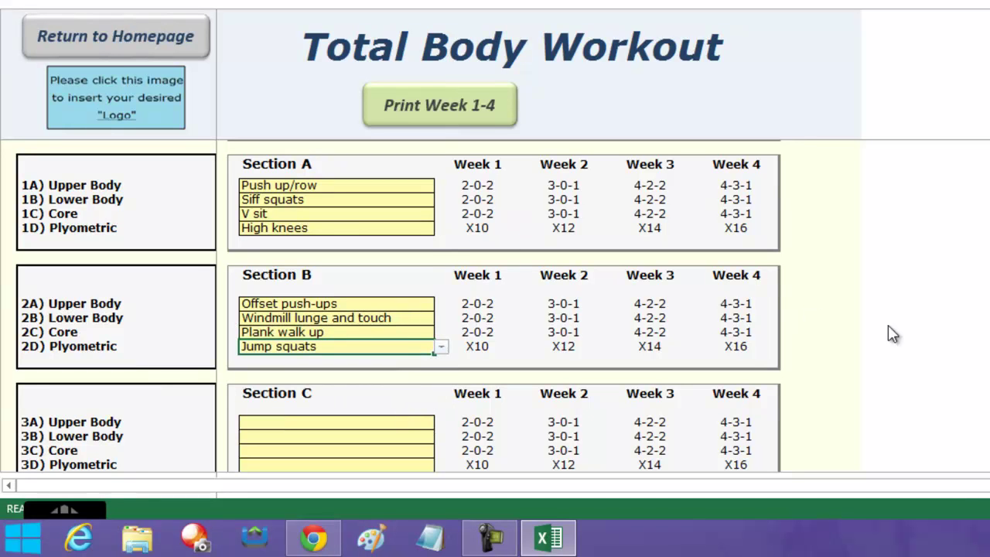
pyautogui.scroll(3, 939, 353)
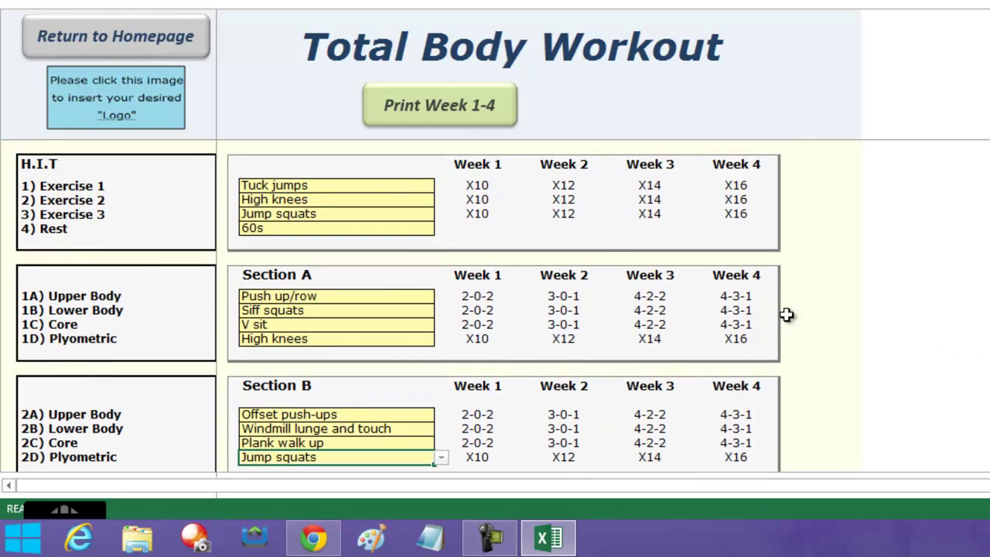
pyautogui.click(448, 111)
pyautogui.scroll(5, 459, 226)
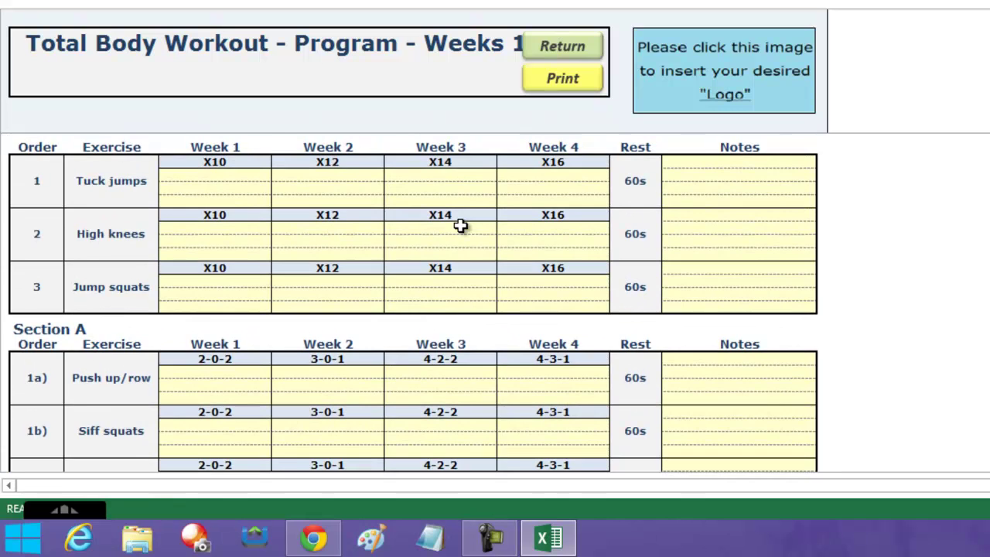
pyautogui.scroll(-5, 459, 226)
pyautogui.scroll(-2, 457, 229)
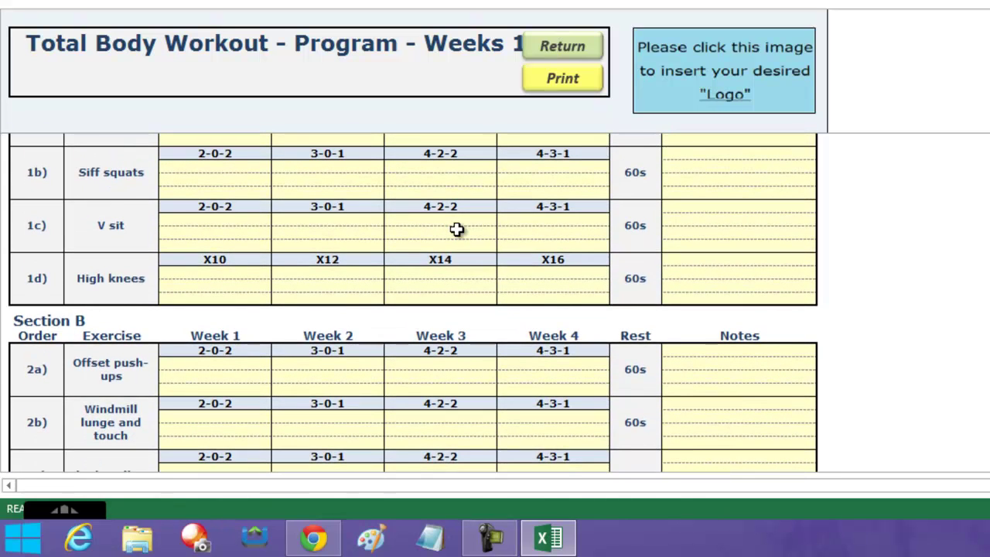
pyautogui.click(560, 54)
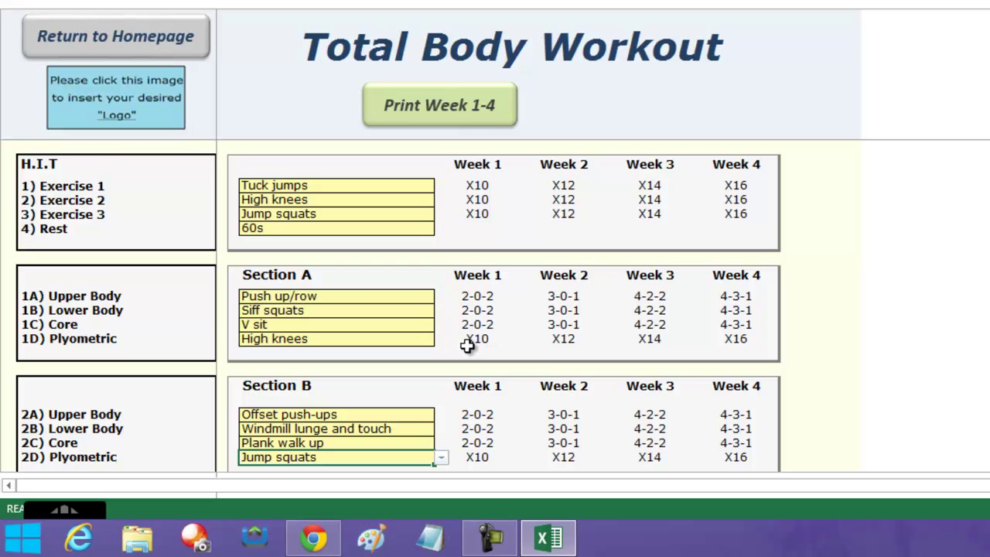
# Open the filled Legs Bums & Tums program to review it, then return to the homepage
pyautogui.click(175, 34)
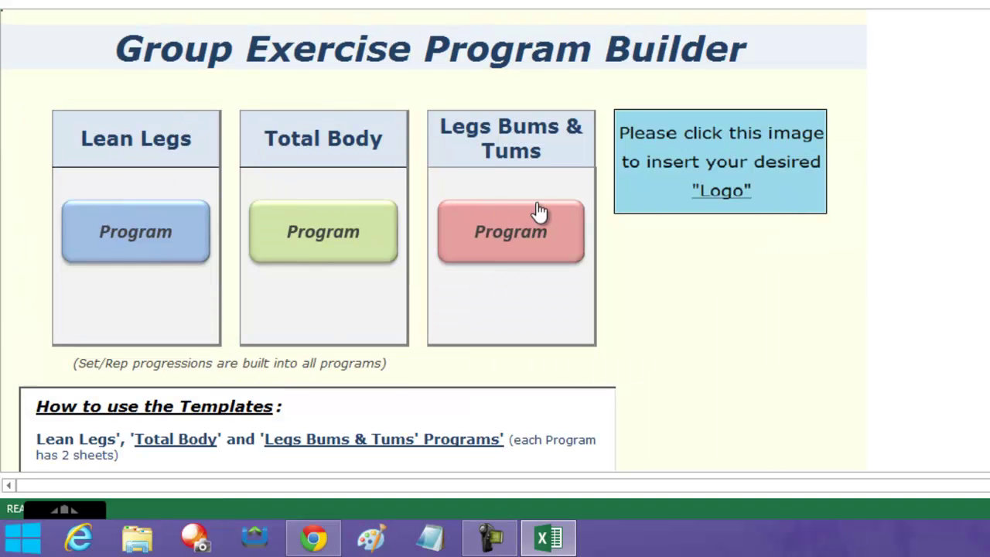
pyautogui.click(526, 234)
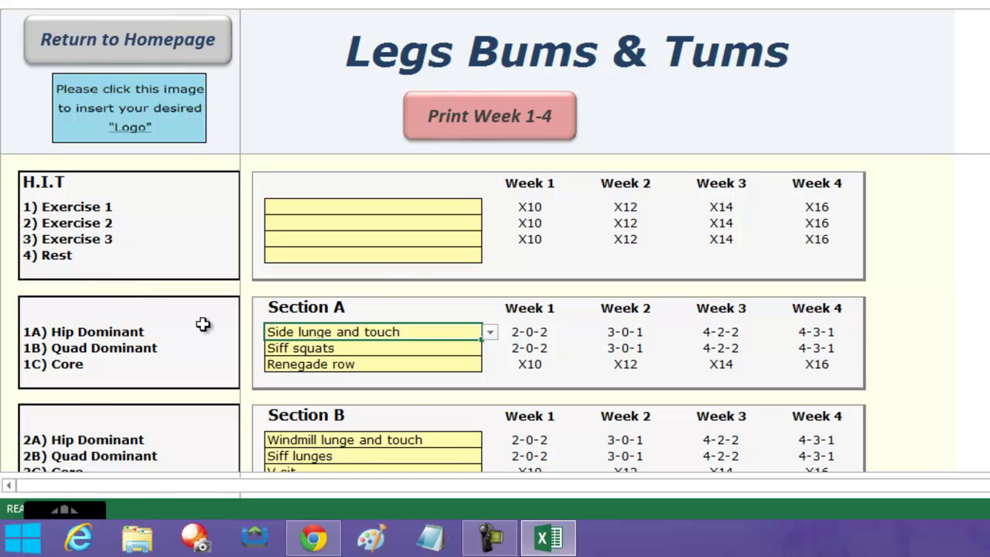
pyautogui.scroll(-1, 201, 322)
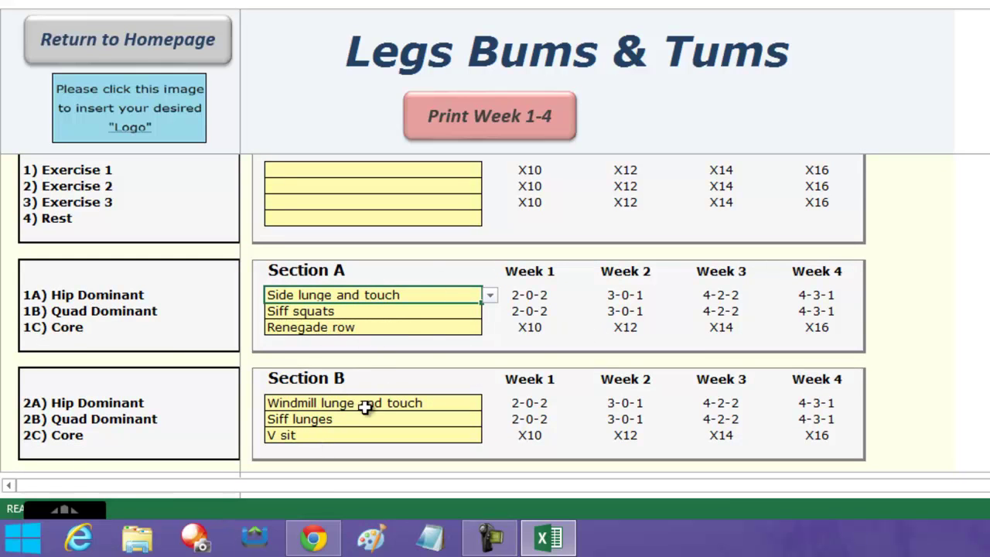
pyautogui.scroll(-1, 573, 380)
pyautogui.scroll(1, 572, 380)
pyautogui.scroll(1, 573, 378)
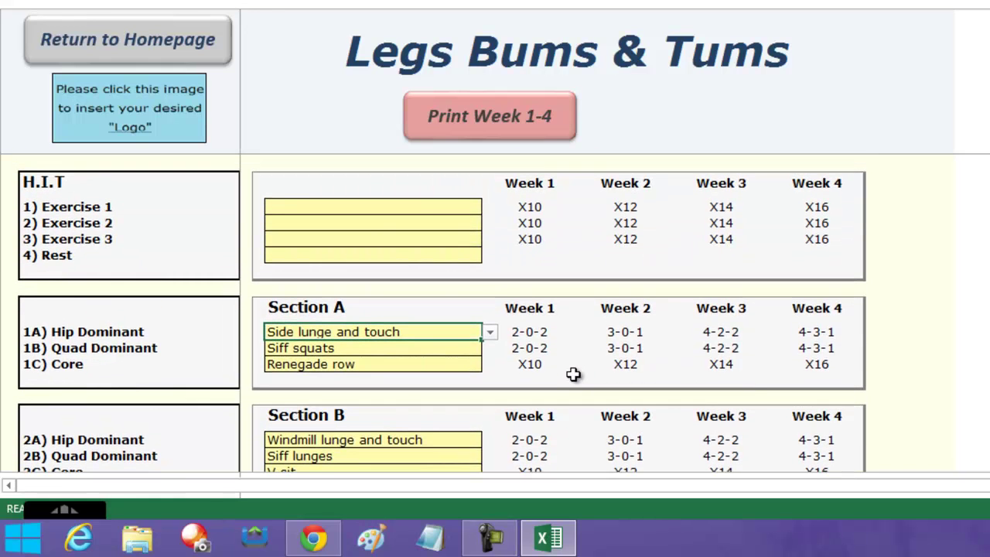
pyautogui.click(162, 35)
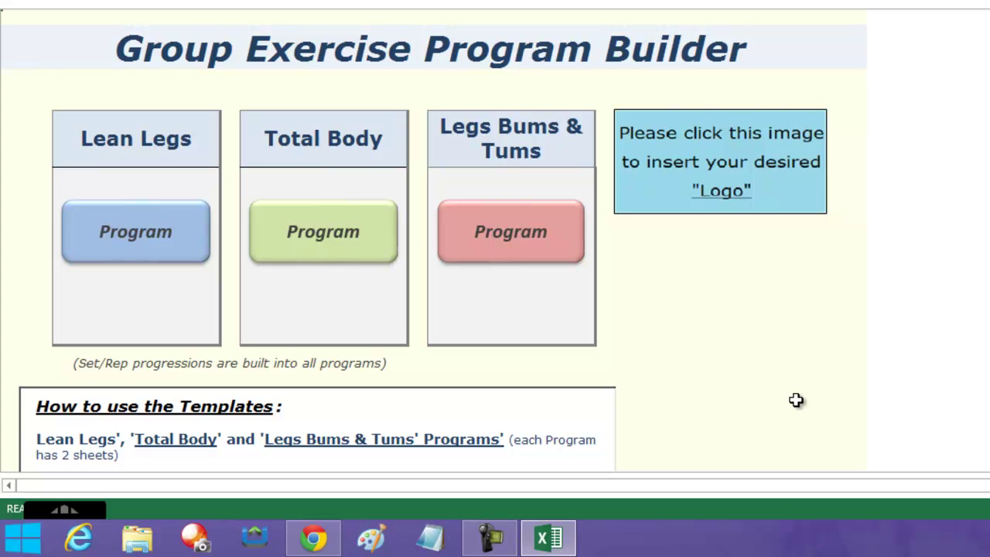
# Run the unlock macro from the How to use the Templates box and confirm the Sheets unlocked message
pyautogui.scroll(-3, 715, 317)
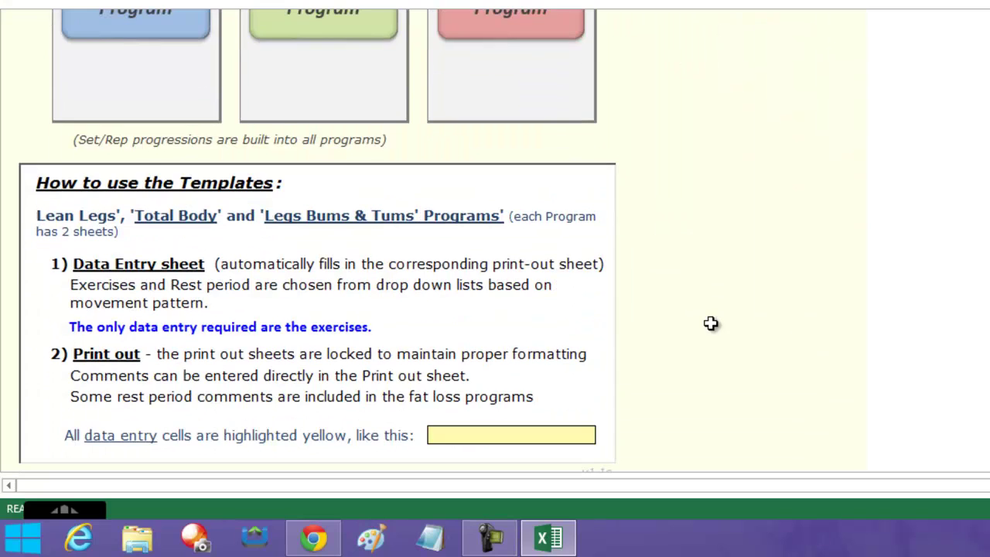
pyautogui.scroll(-3, 711, 322)
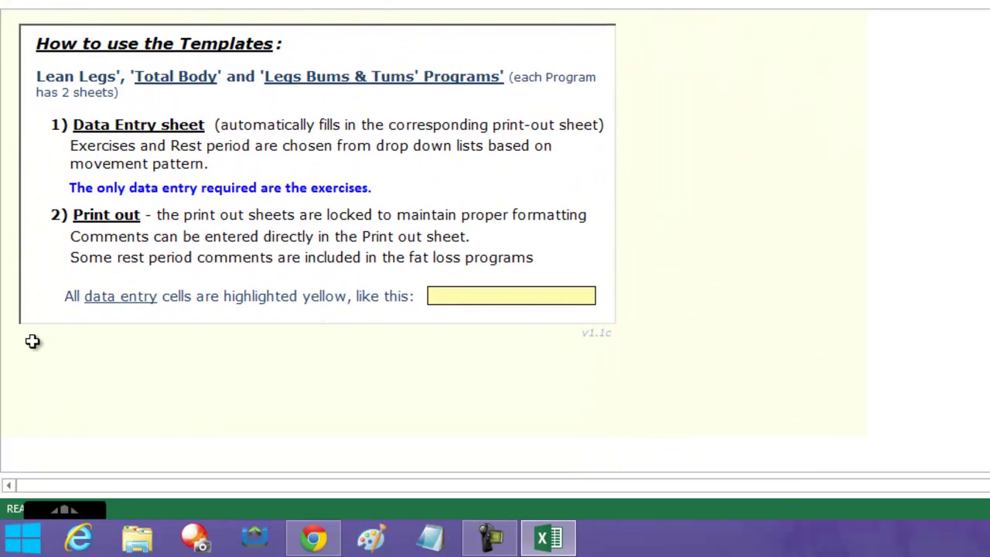
pyautogui.click(23, 334)
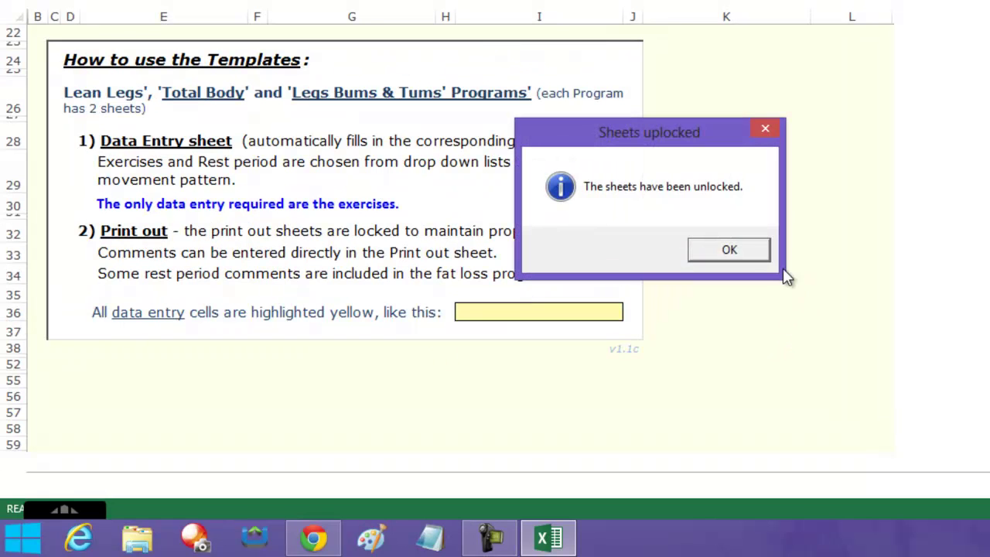
pyautogui.click(740, 249)
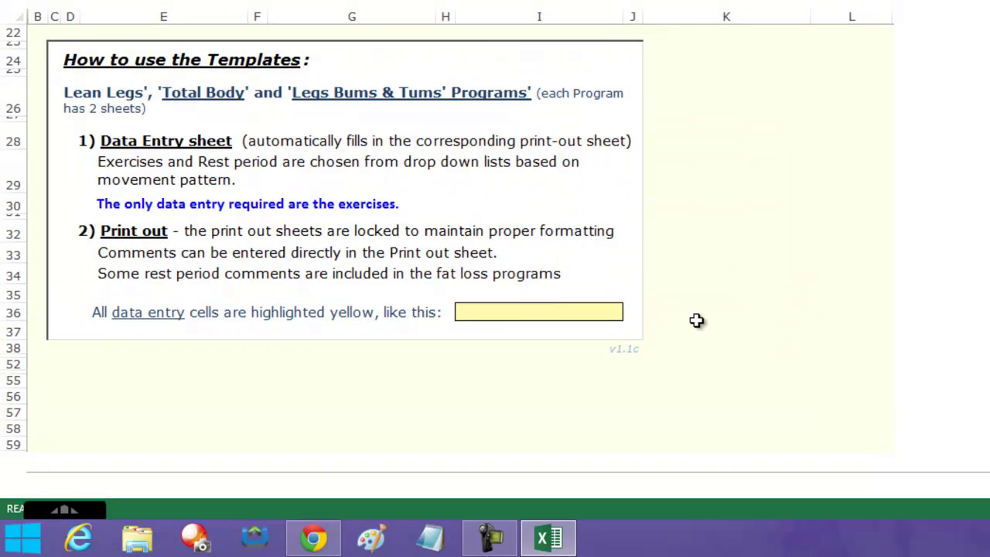
# Toggle the sheet lock and unlock the sheets again, confirming the Sheets unlocked message
pyautogui.scroll(5, 158, 209)
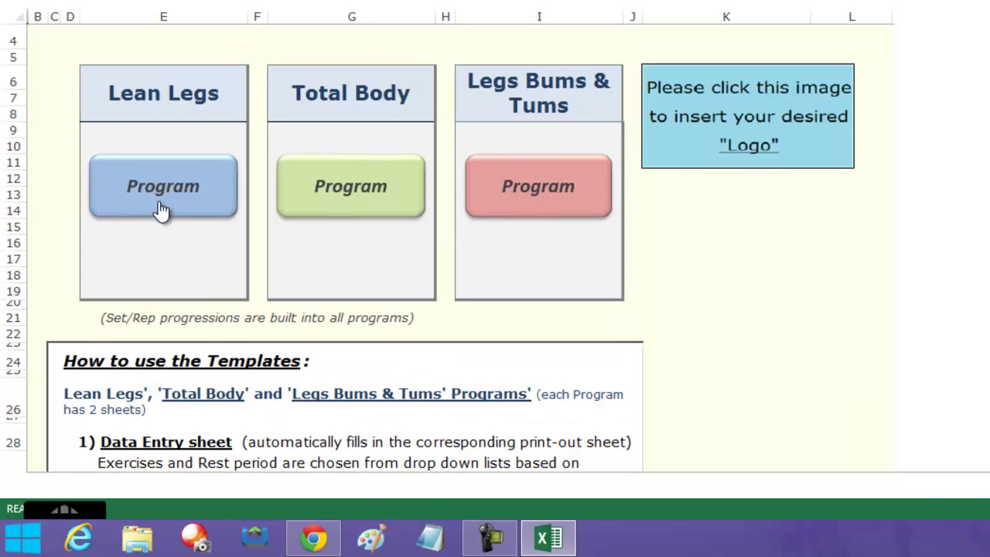
pyautogui.scroll(-5, 159, 205)
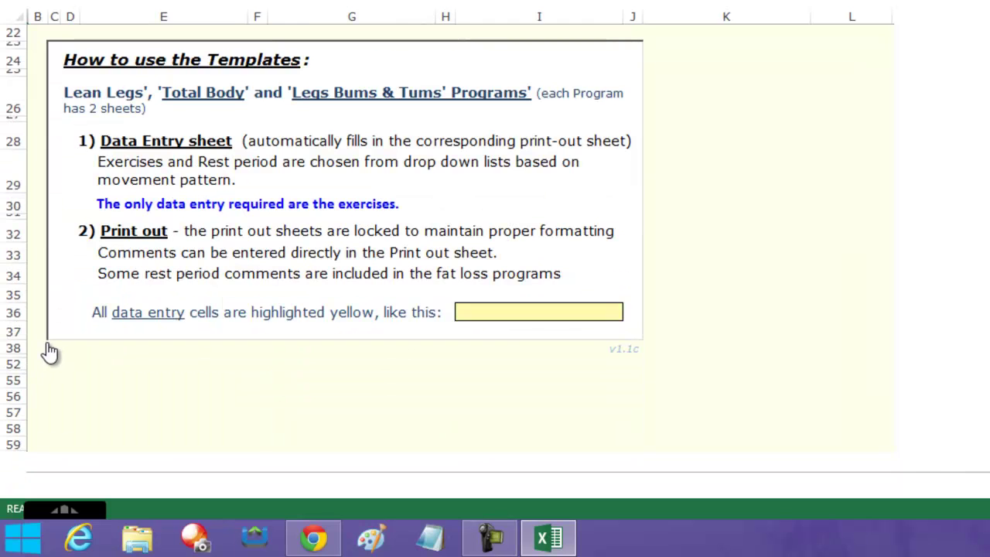
pyautogui.click(46, 342)
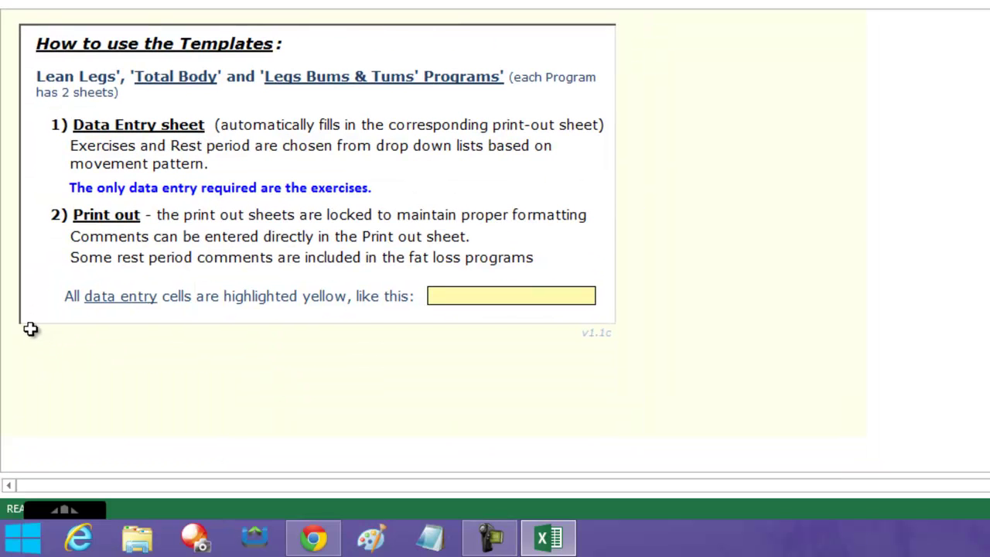
pyautogui.click(21, 335)
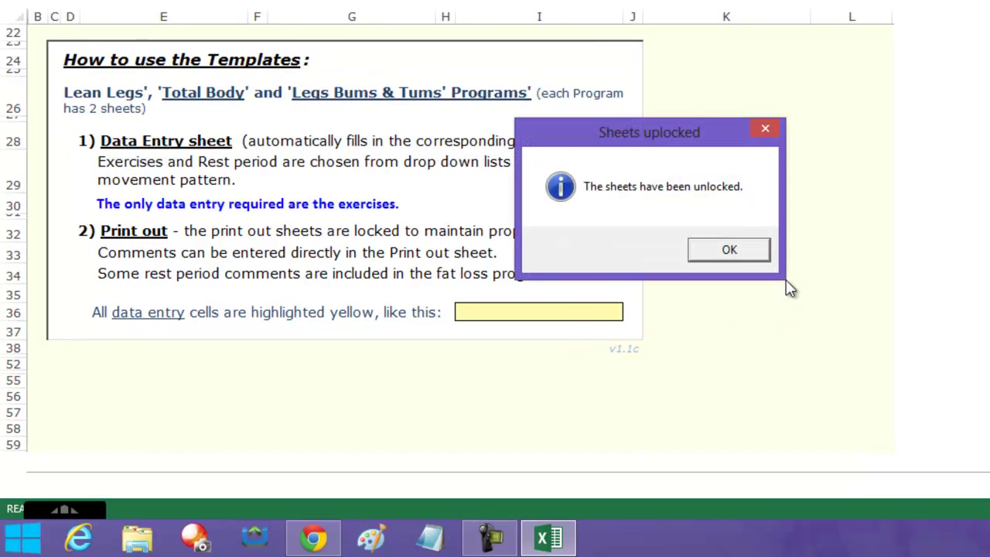
pyautogui.click(731, 250)
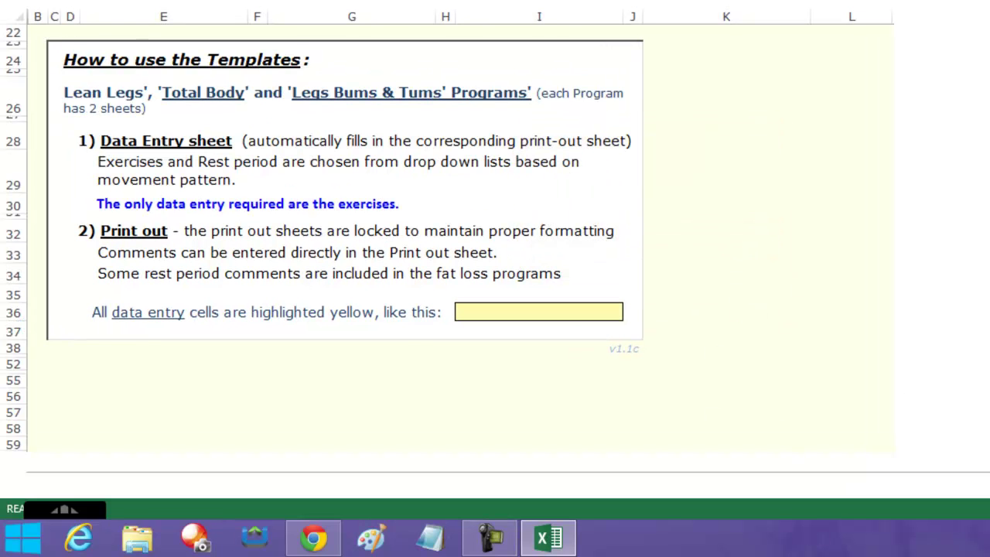
pyautogui.scroll(7, 344, 248)
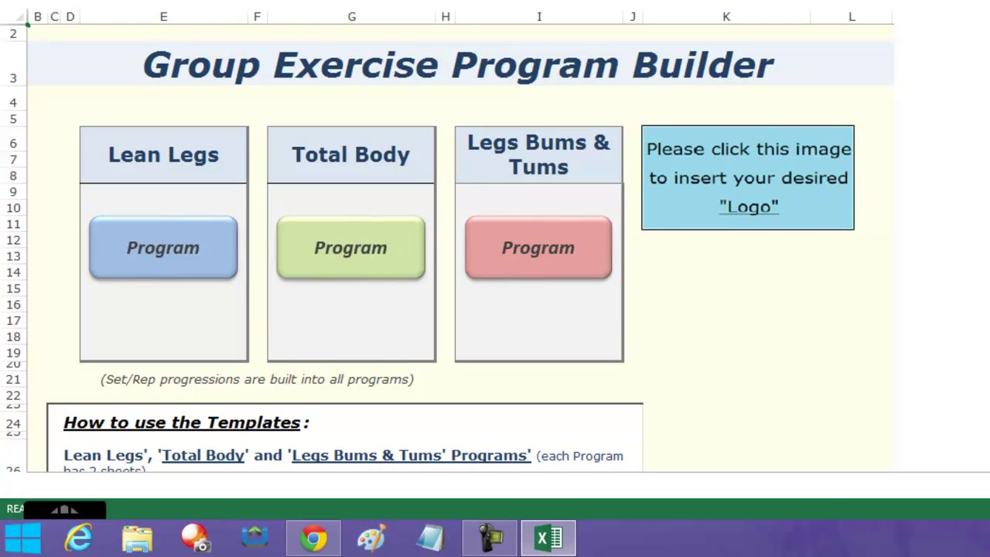
pyautogui.scroll(-6, 124, 432)
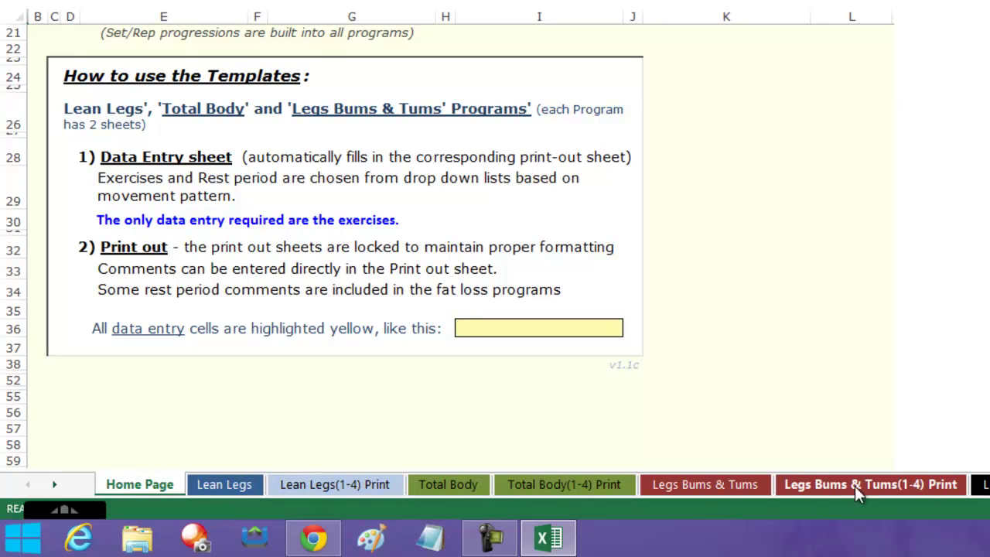
# Show the Lean Leg & Total body Progress sheet and scroll through its exercise lists
pyautogui.click(981, 484)
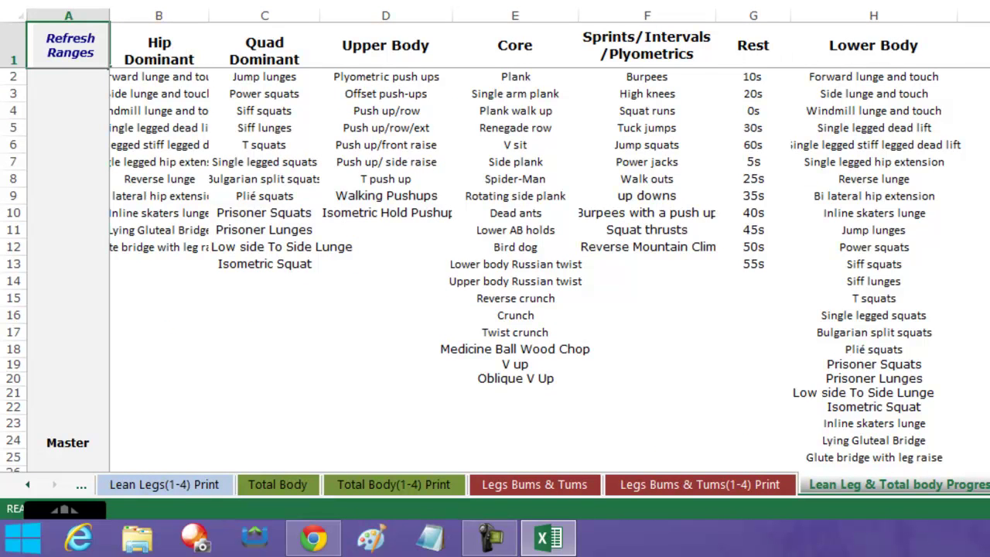
pyautogui.scroll(-2, 495, 271)
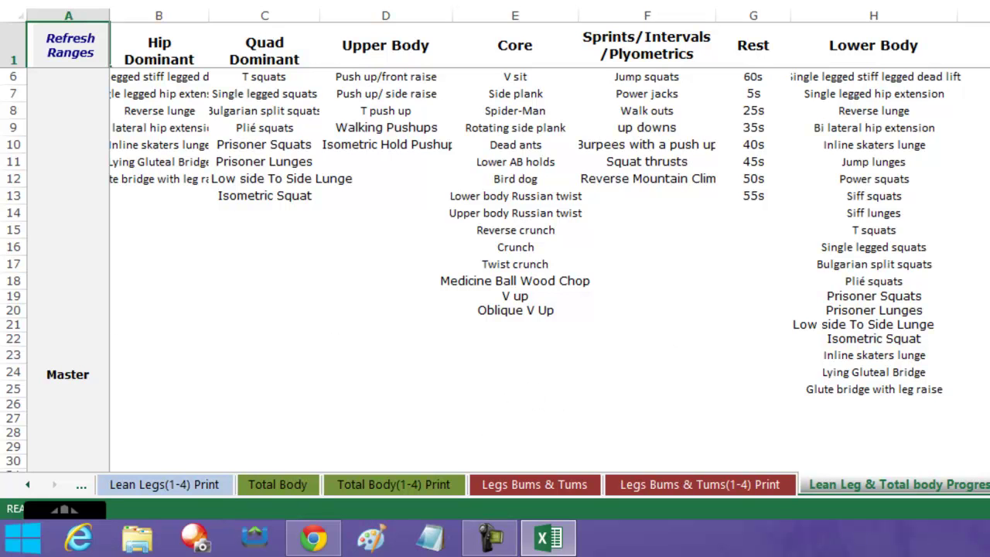
pyautogui.scroll(2, 495, 271)
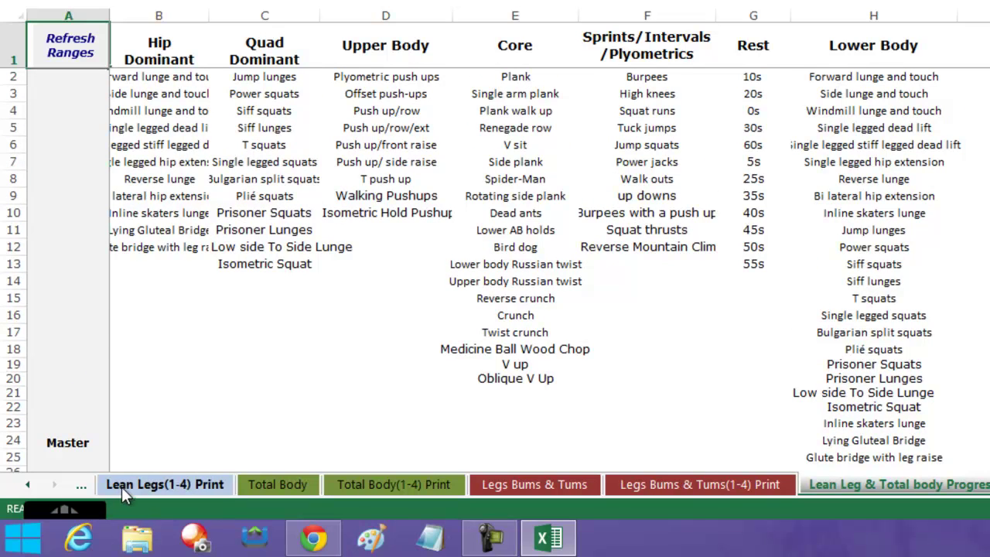
# View the Lean Legs(1-4) Print sheet, then its entry sheet, then return to the Home Page
pyautogui.click(121, 486)
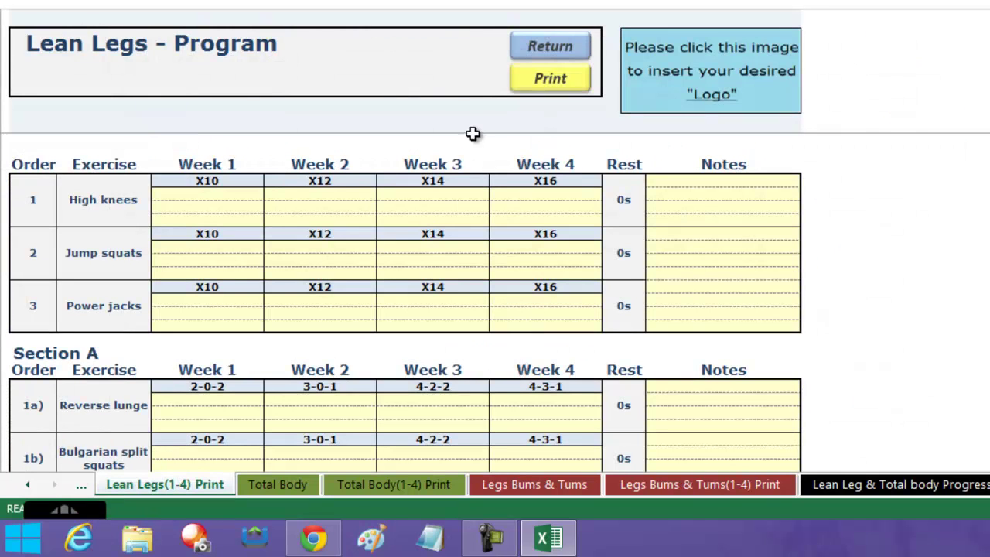
pyautogui.click(549, 47)
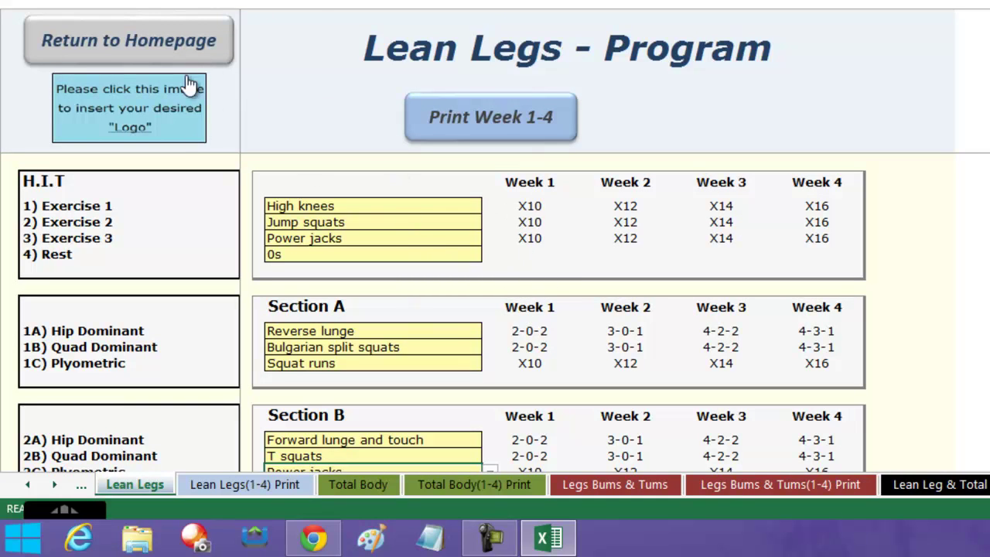
pyautogui.click(142, 39)
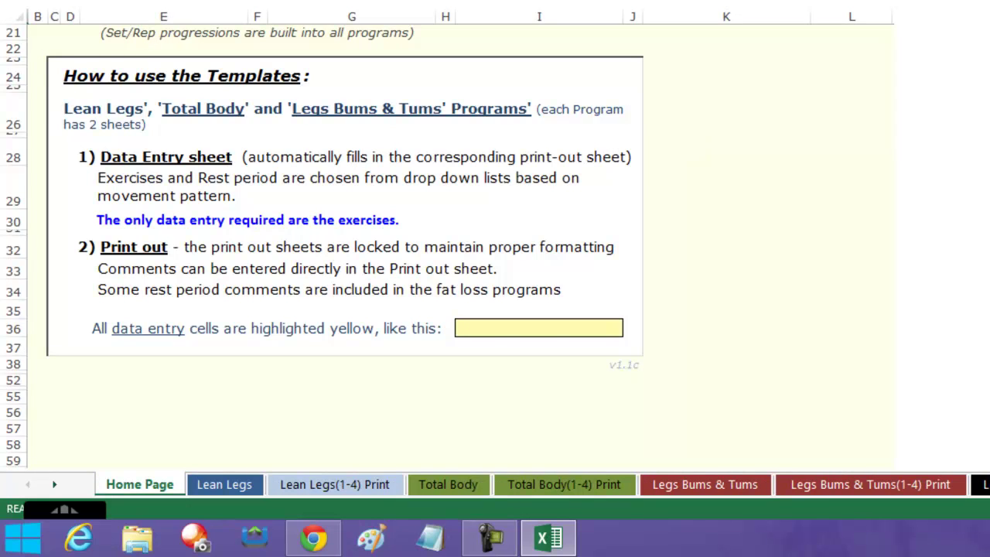